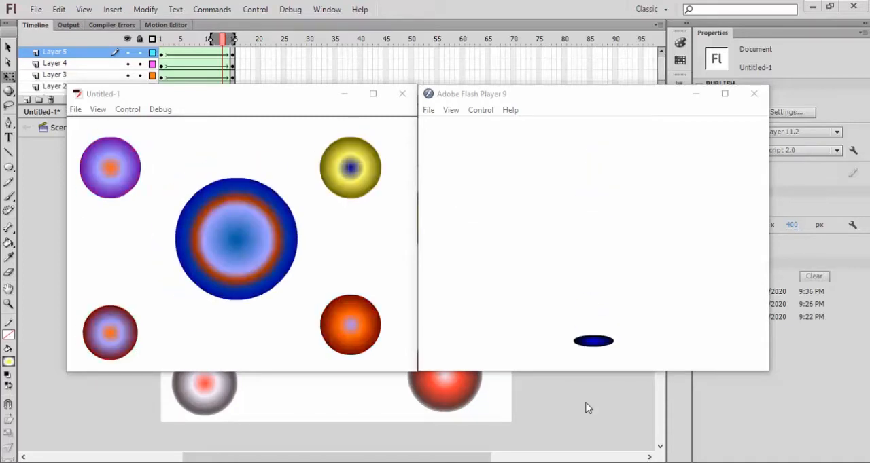
- Close the test movie windows and create a new ActionScript 2.0 document sized 800 by 600 px
left_click(587, 407)
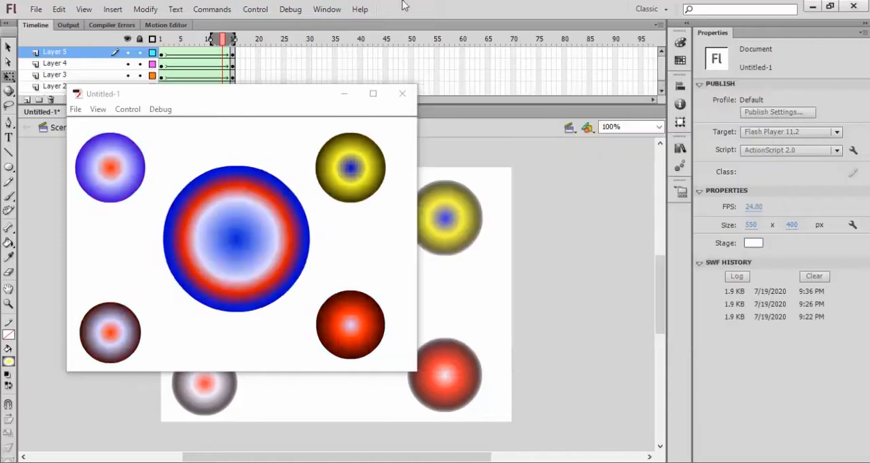
left_click(402, 93)
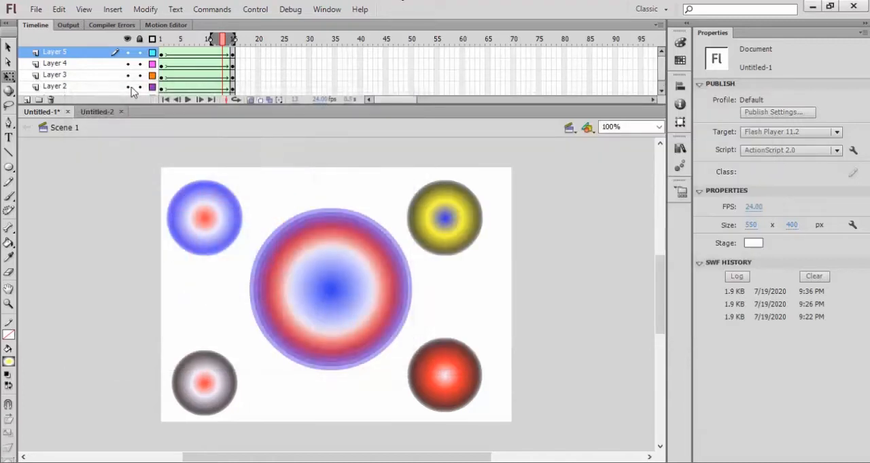
left_click(36, 9)
left_click(63, 31)
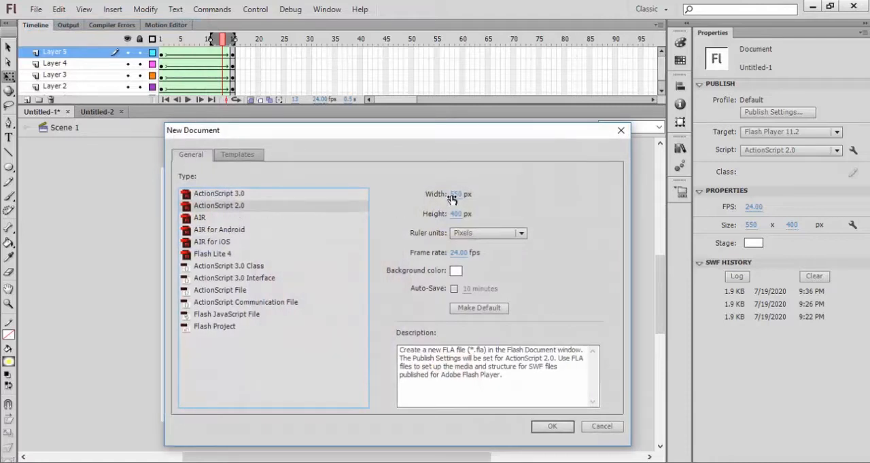
left_click(453, 196)
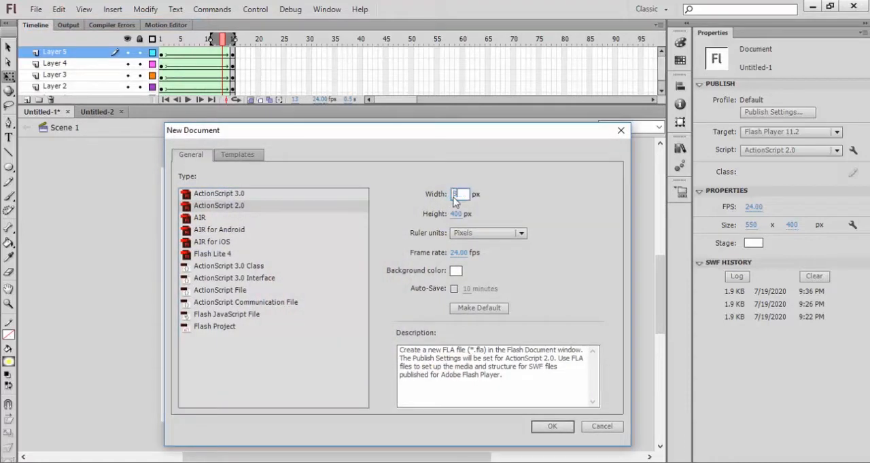
type("800")
left_click(456, 214)
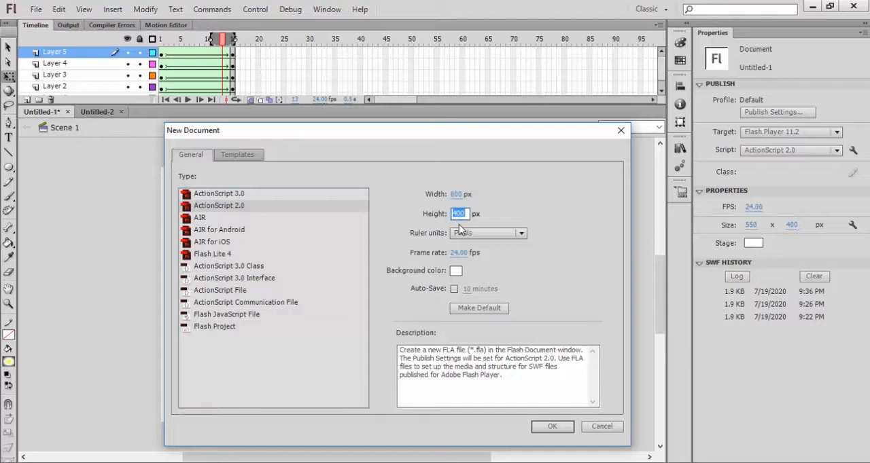
left_click(477, 266)
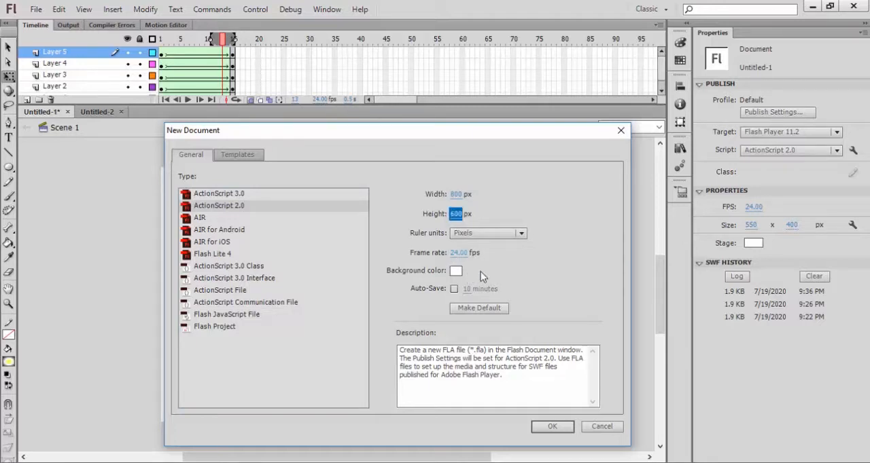
left_click(543, 429)
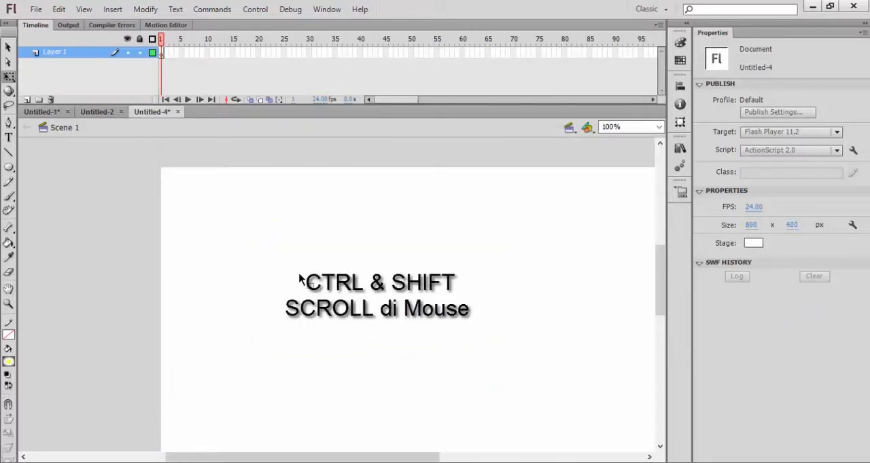
- Draw a circle about 315 px wide on the stage with the Oval tool, using a green radial gradient fill
scroll(299, 280, "down", 3)
scroll(297, 299, "down", 2)
scroll(296, 312, "up", 5)
scroll(294, 318, "down", 2)
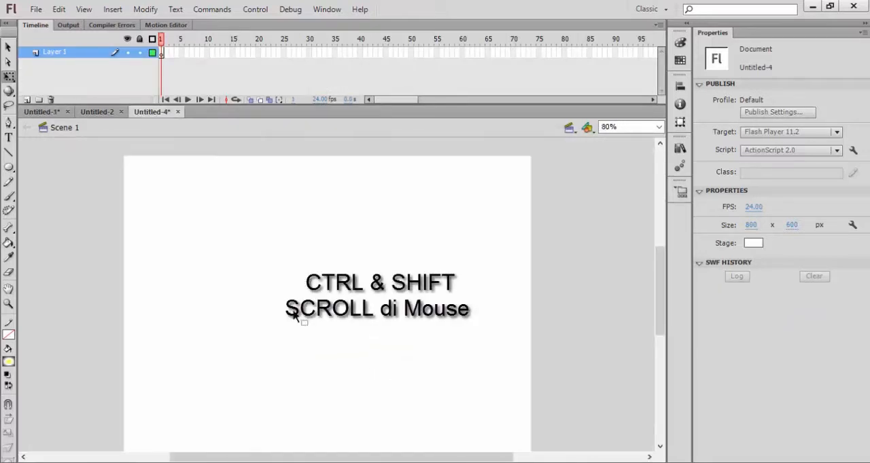
scroll(294, 318, "down", 1)
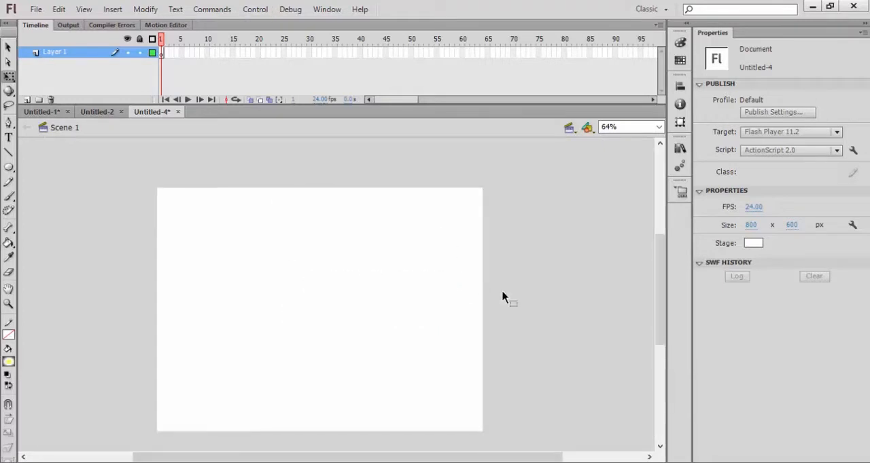
left_click_drag(660, 275, 659, 288)
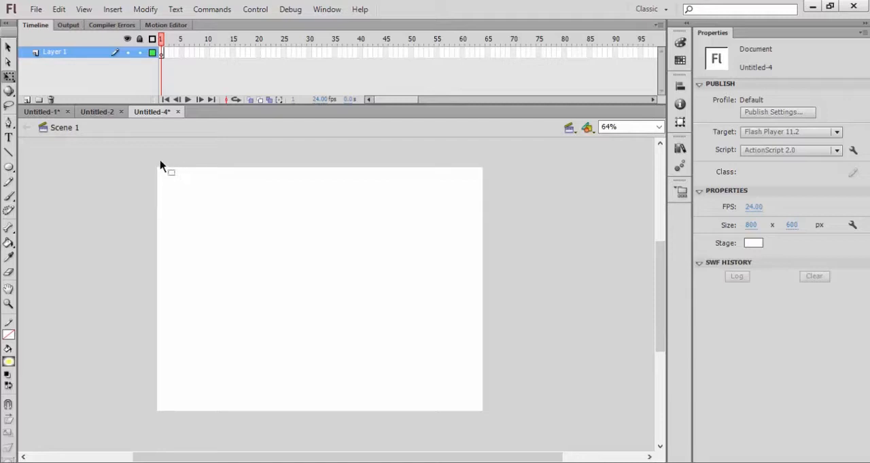
left_click(9, 169)
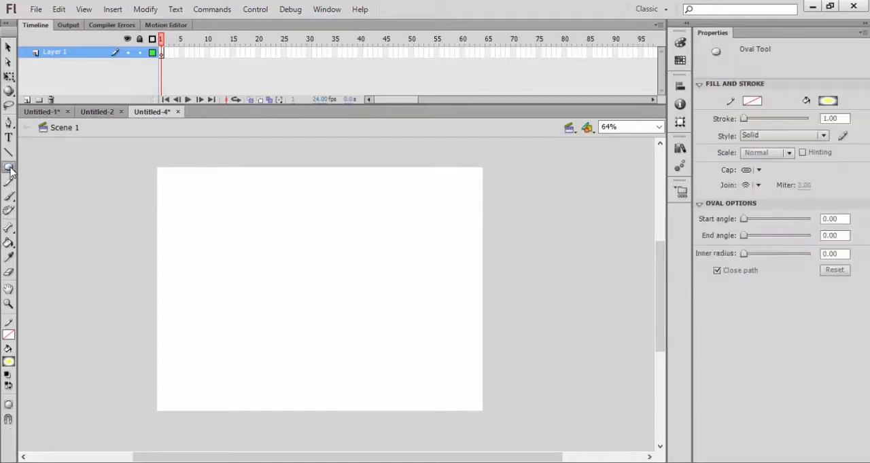
left_click(9, 170)
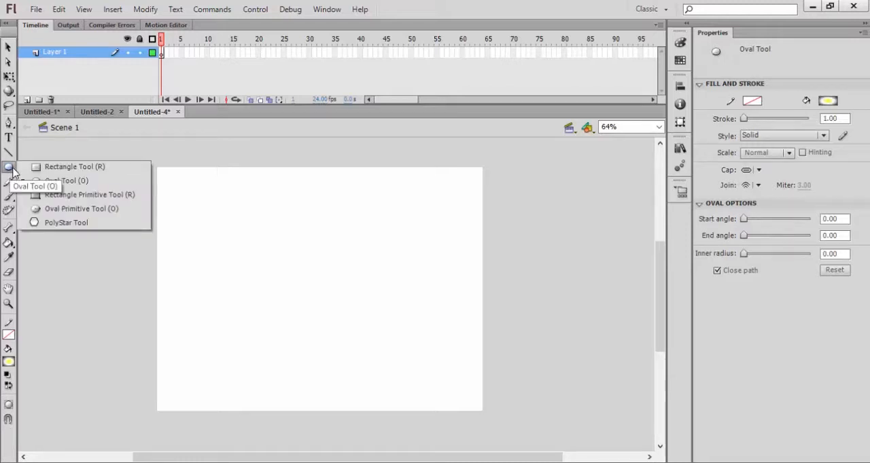
left_click(81, 180)
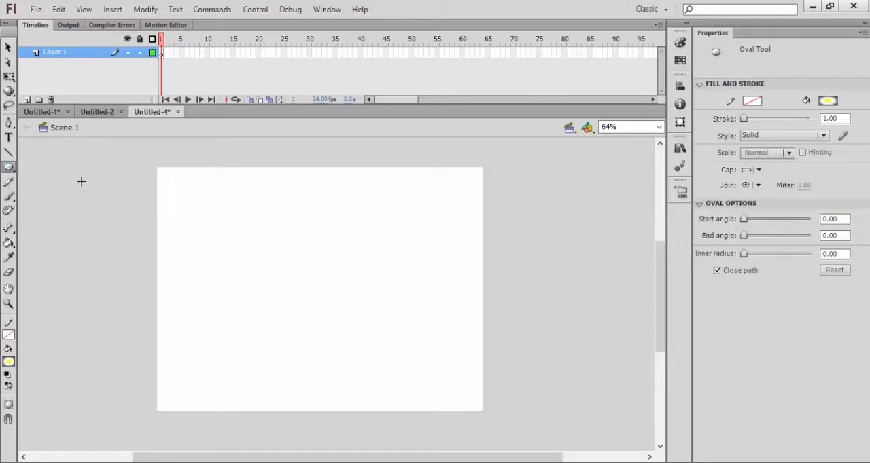
left_click(8, 363)
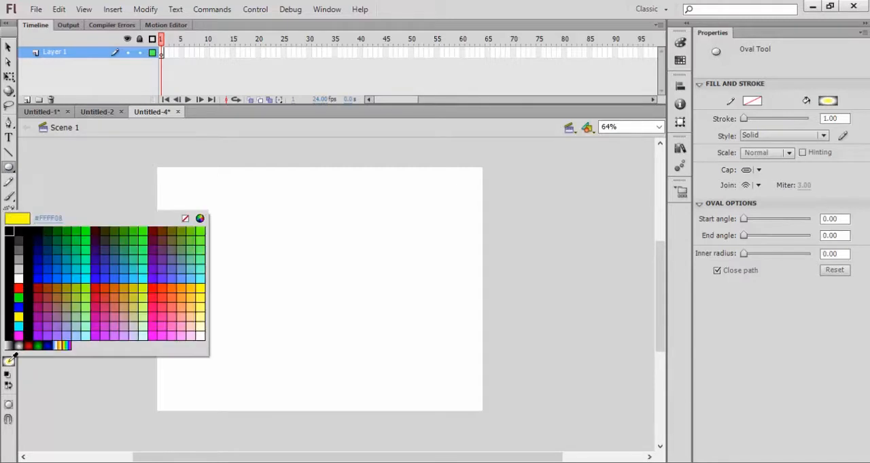
left_click(37, 345)
left_click(14, 362)
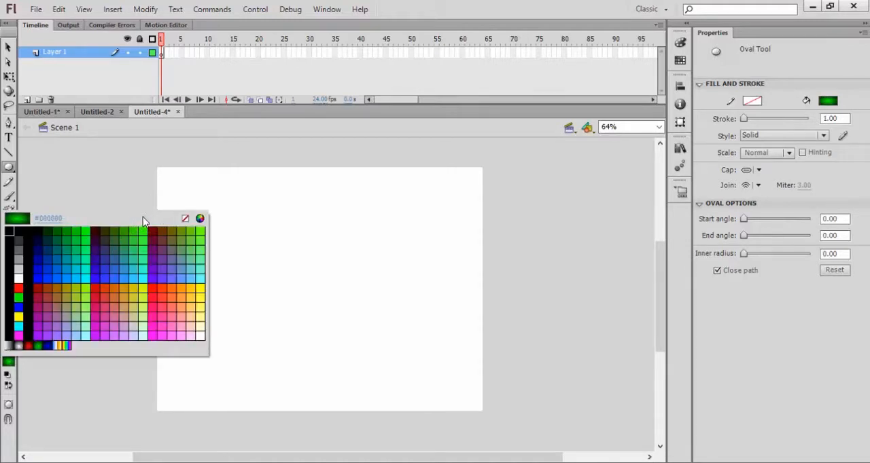
left_click(38, 346)
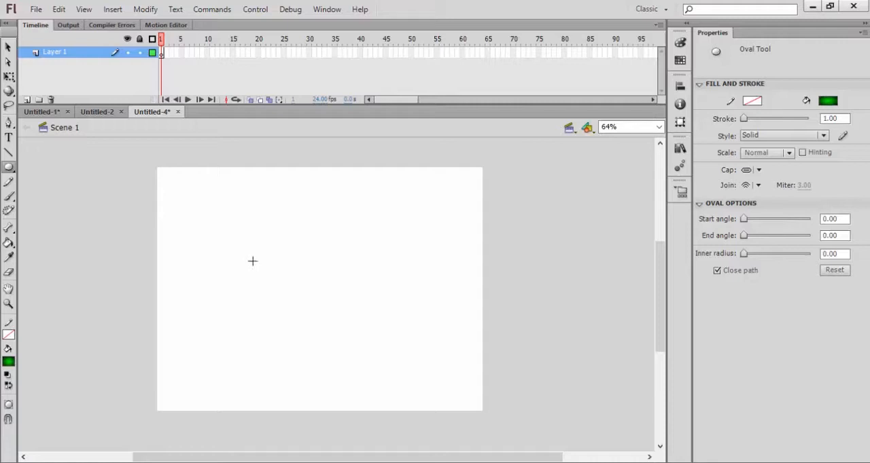
left_click_drag(237, 223, 329, 352)
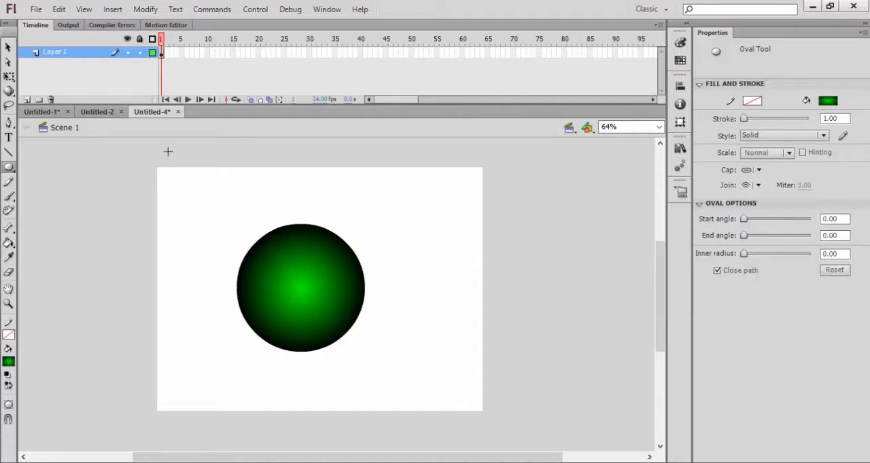
- Move the circle slightly right and scale it down to about 105 by 105 px with Free Transform
left_click(9, 48)
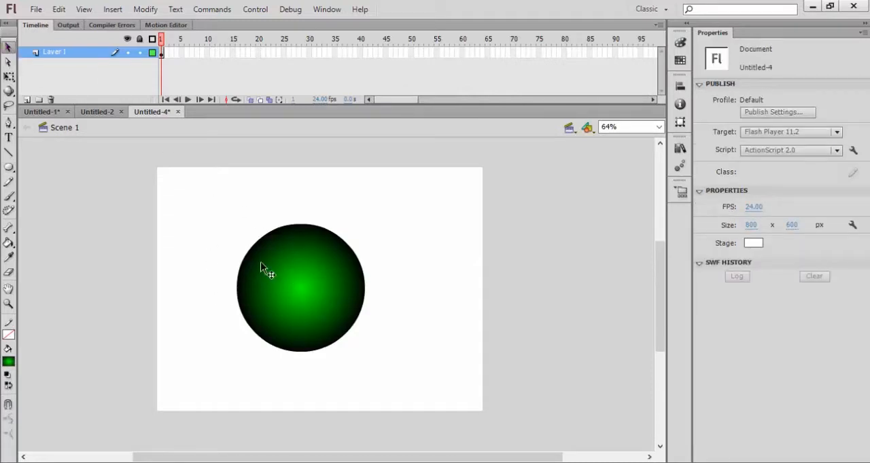
left_click(294, 276)
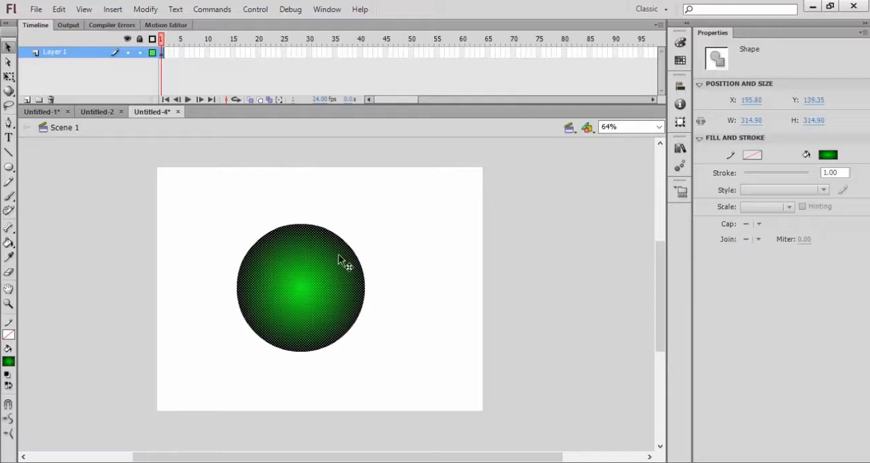
right_click(309, 275)
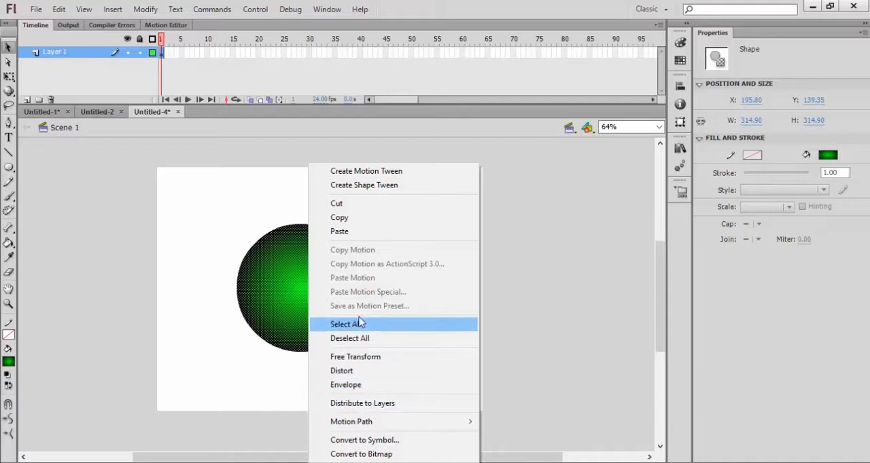
left_click(273, 302)
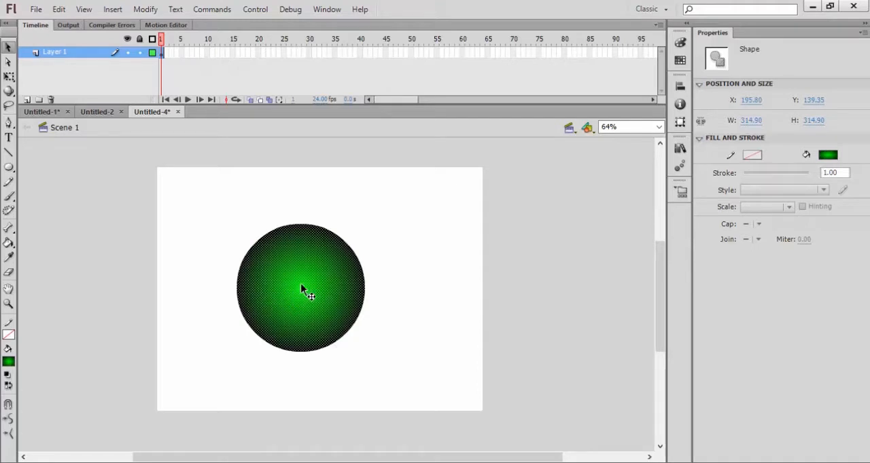
left_click_drag(301, 288, 315, 286)
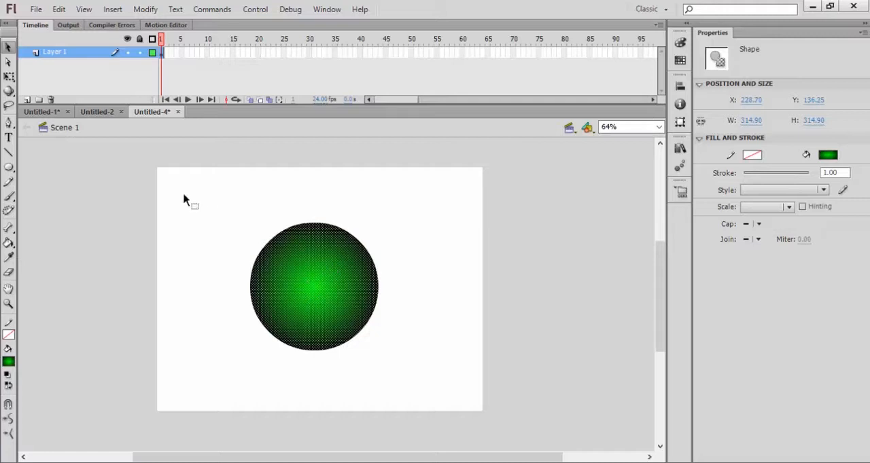
left_click(11, 77)
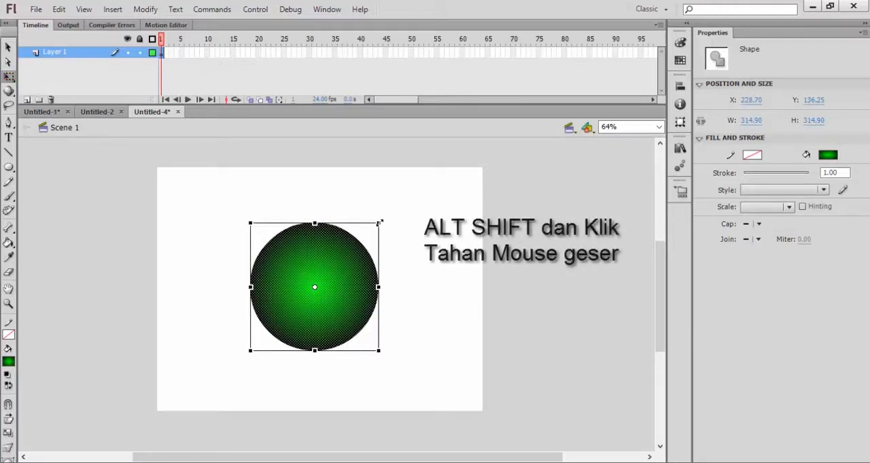
left_click_drag(379, 223, 339, 265)
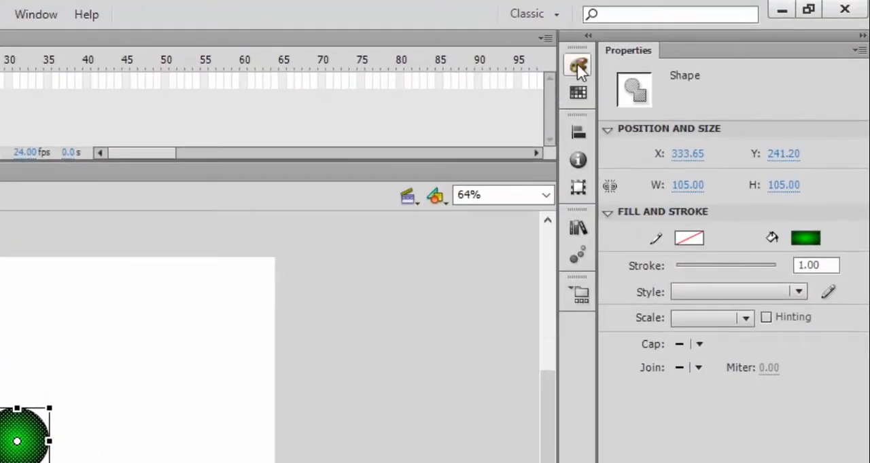
- Add a white colour stop in the middle of the circle's radial gradient
left_click(577, 65)
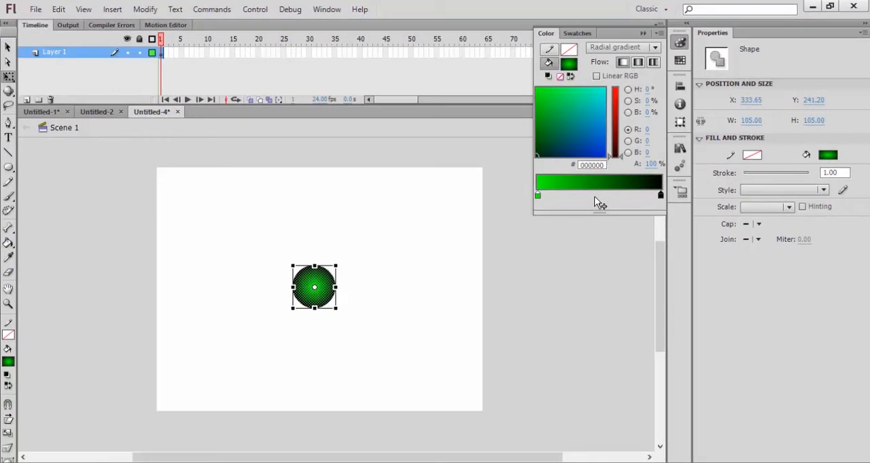
double_click(595, 197)
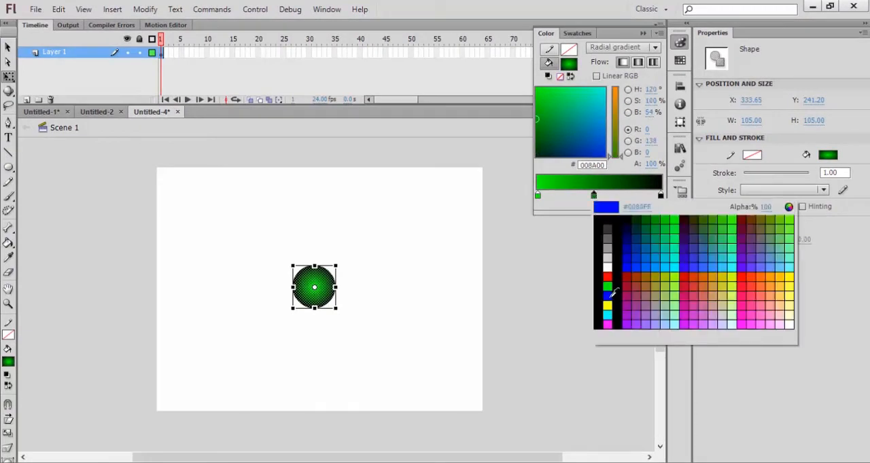
left_click(608, 267)
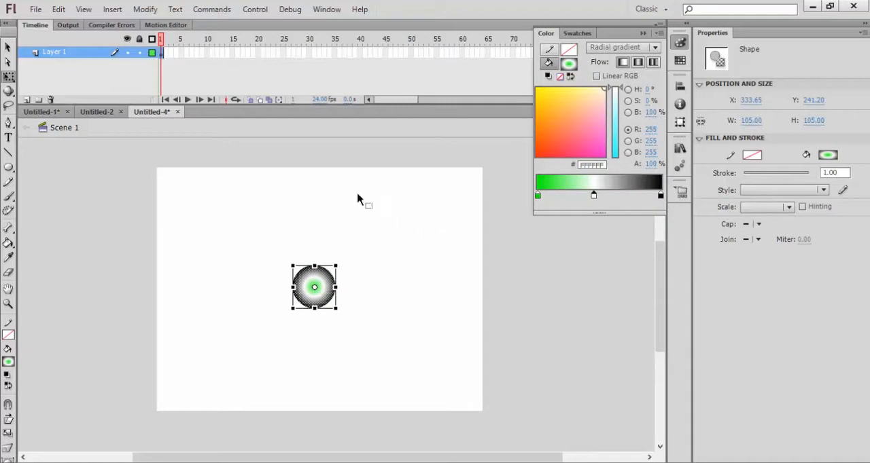
left_click(335, 310)
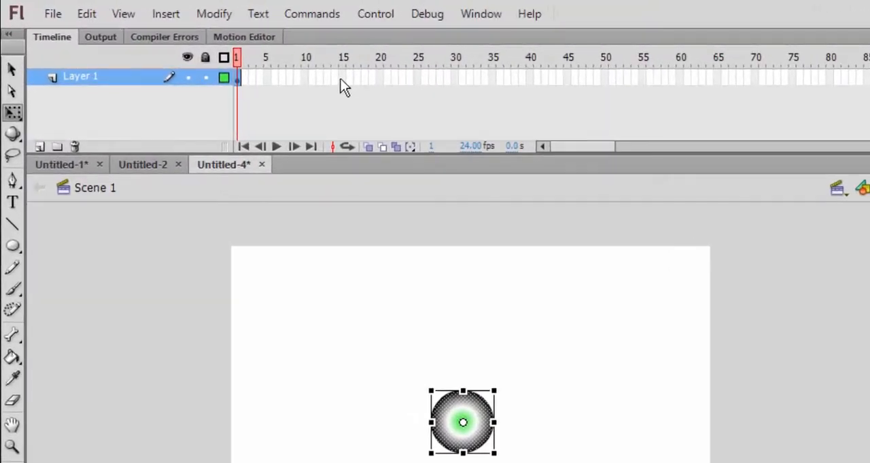
- Insert a keyframe at frame 15 and enlarge the circle there to about 312 by 312 px
right_click(341, 79)
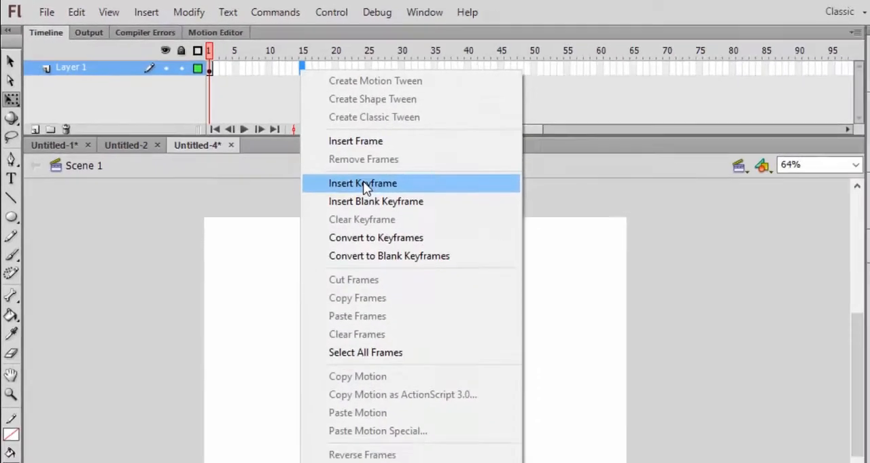
left_click(386, 229)
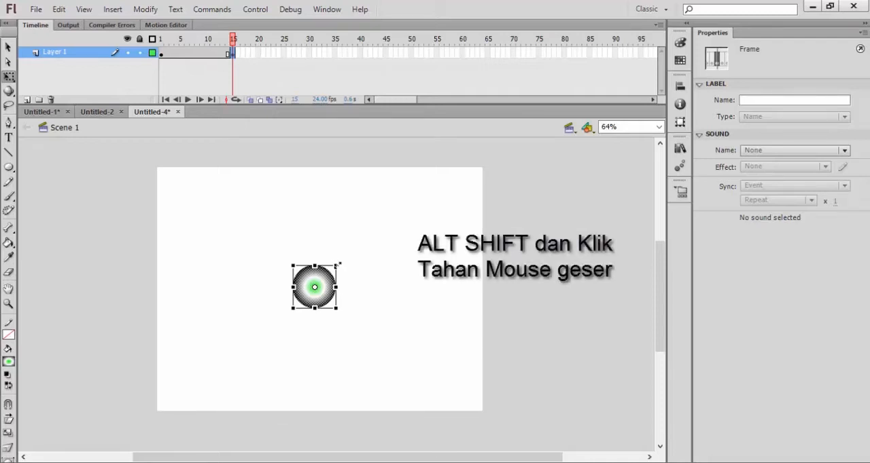
left_click_drag(342, 261, 385, 224)
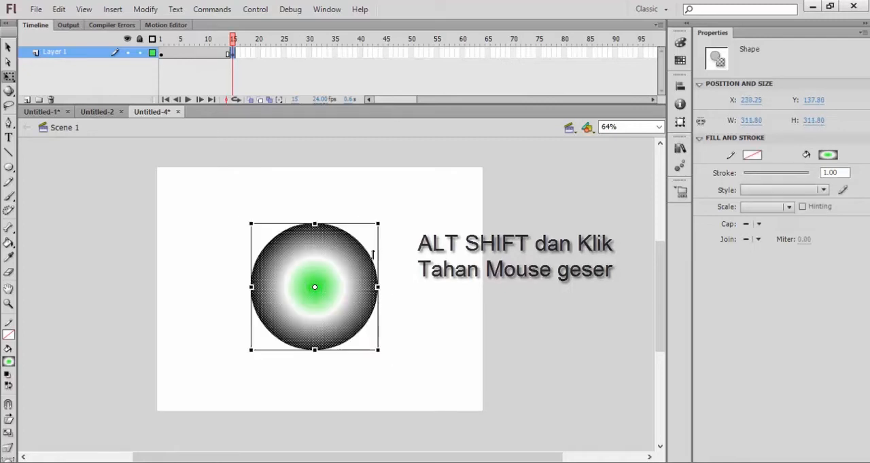
- On frame 15, change the circle's inner gradient stop colour to black
left_click(161, 53)
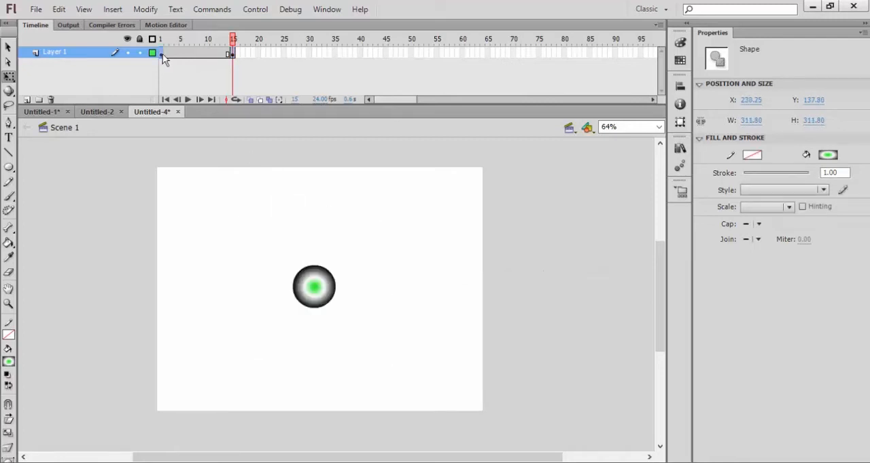
left_click(232, 55)
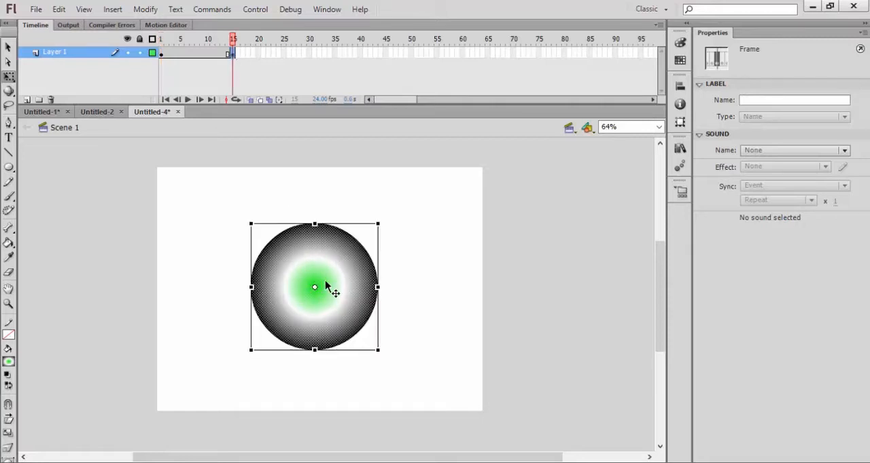
left_click(344, 273)
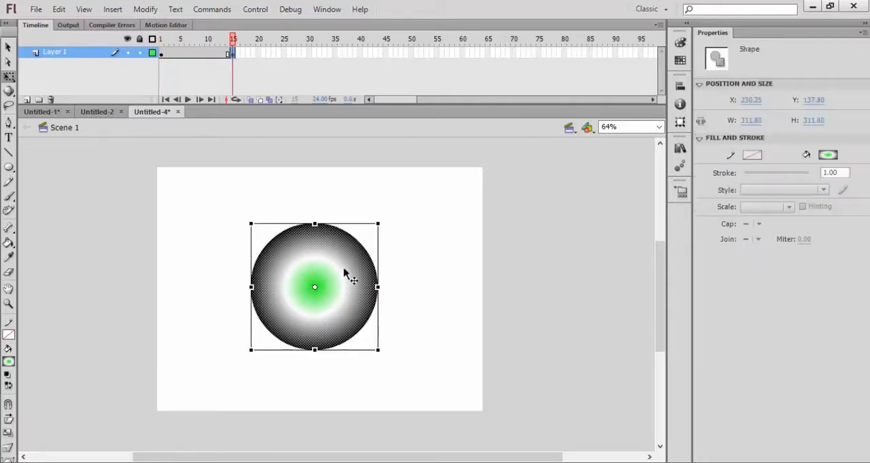
left_click(680, 43)
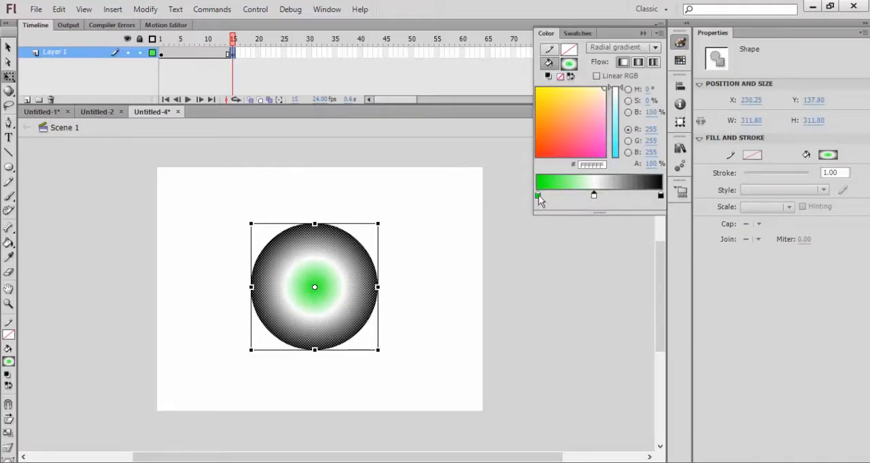
left_click(538, 195)
double_click(538, 195)
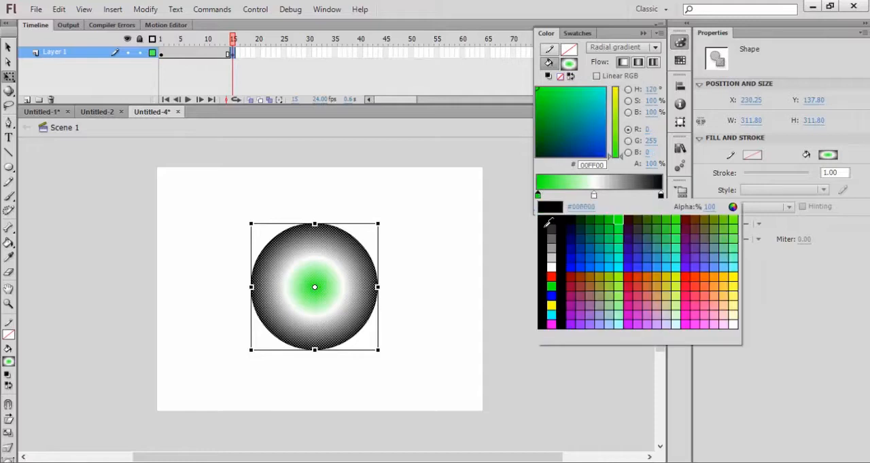
left_click(546, 218)
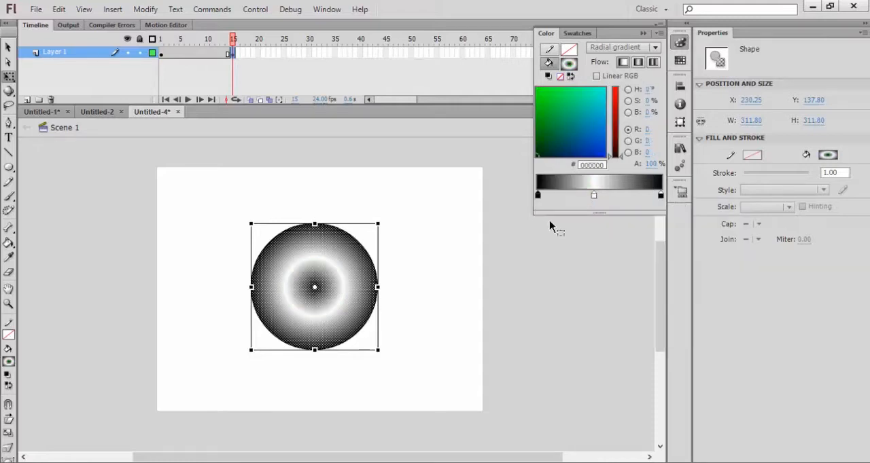
- On frame 15, set the circle's outer gradient stop to yellow and its middle stop to blue
double_click(660, 195)
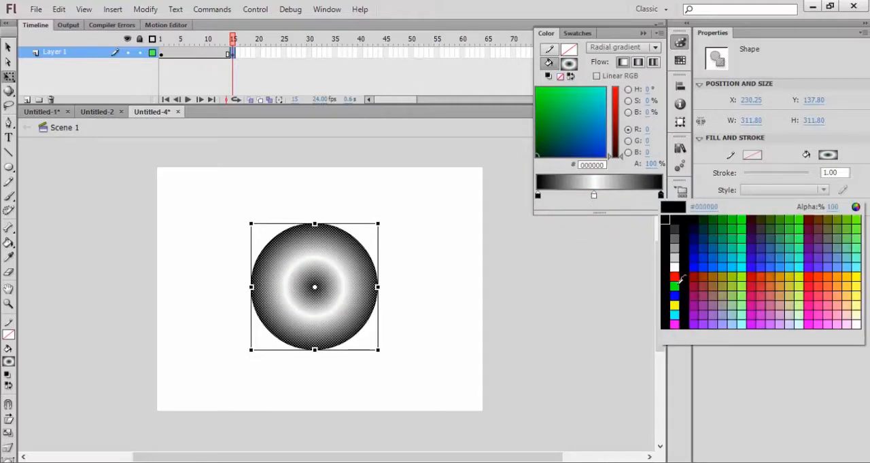
left_click(674, 306)
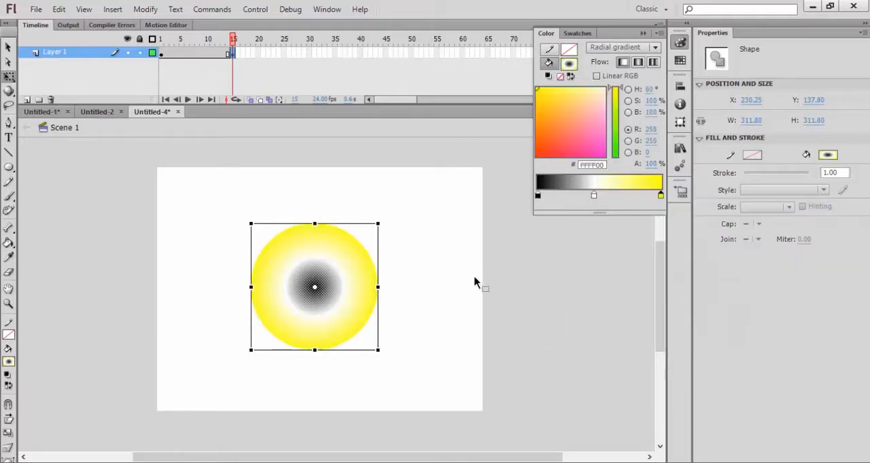
double_click(594, 196)
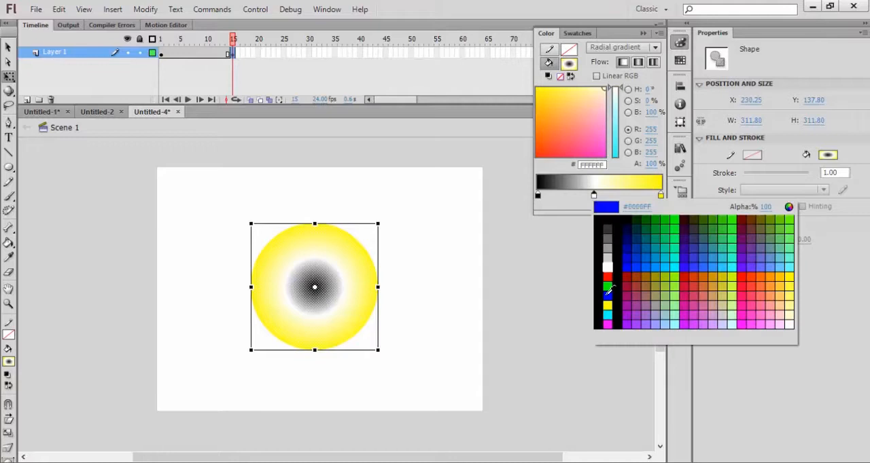
left_click(607, 300)
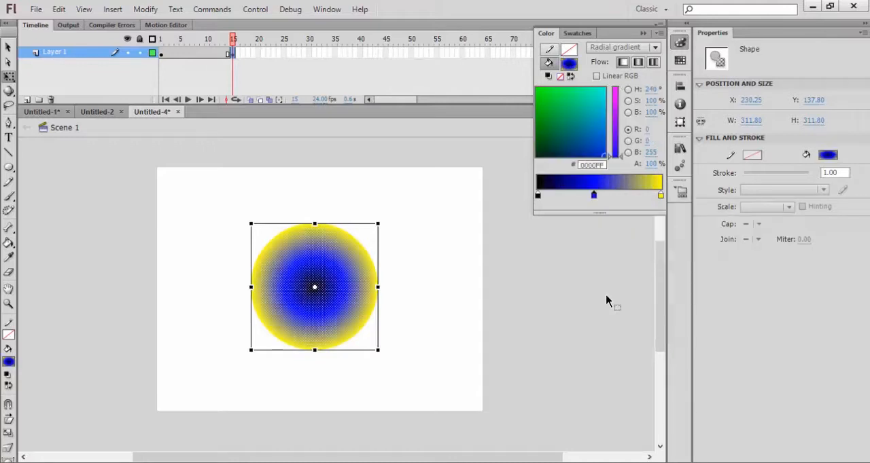
left_click(350, 197)
left_click(351, 197)
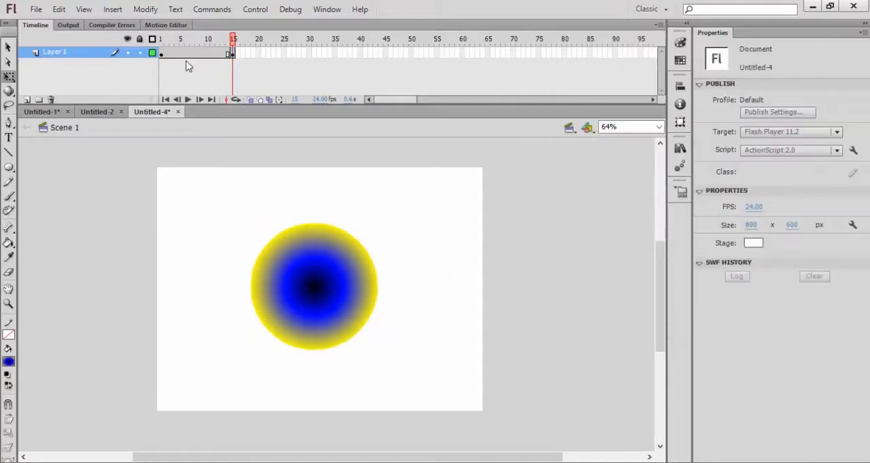
- Create a shape tween on Layer 1 between frame 1 and frame 15
left_click(162, 54)
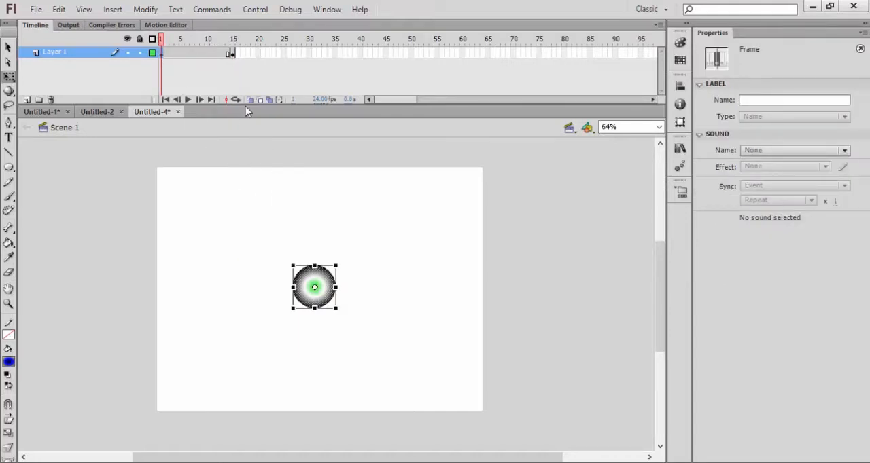
left_click(233, 53)
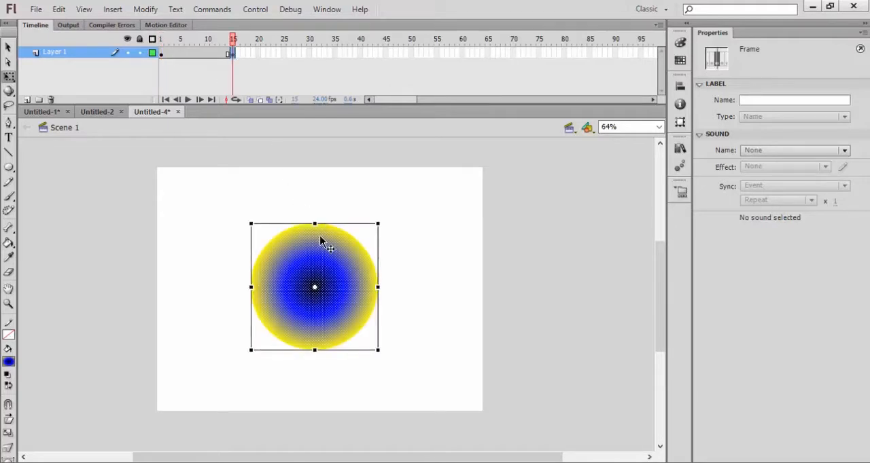
mouse_move(235, 39)
left_mouse_down()
mouse_move(191, 46)
mouse_move(235, 47)
left_mouse_up()
right_click(183, 52)
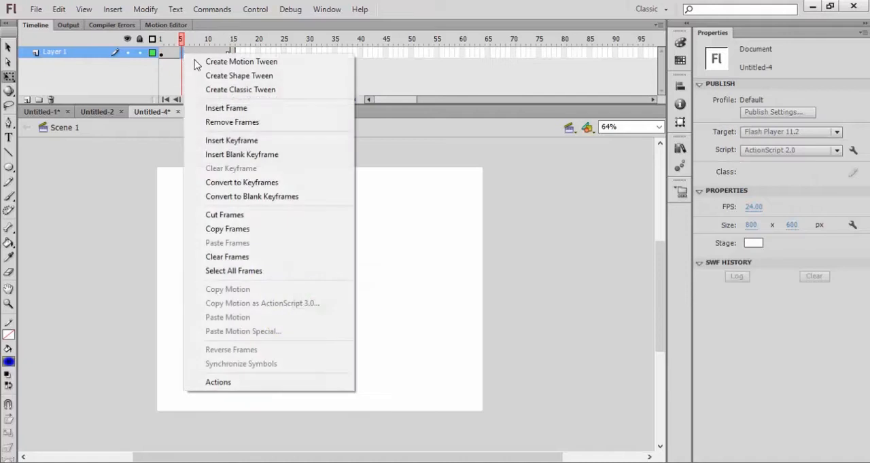
left_click(207, 75)
- Play the animation on the stage and test the movie in a preview window, then close it
key("Return")
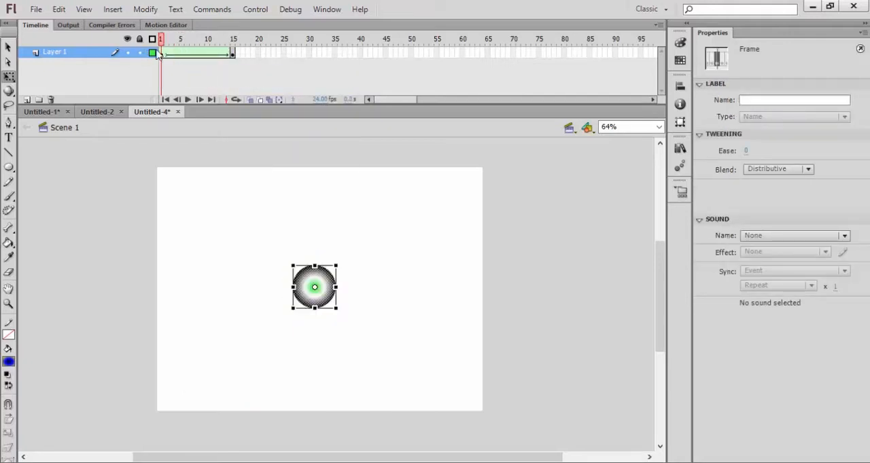
left_click(202, 223)
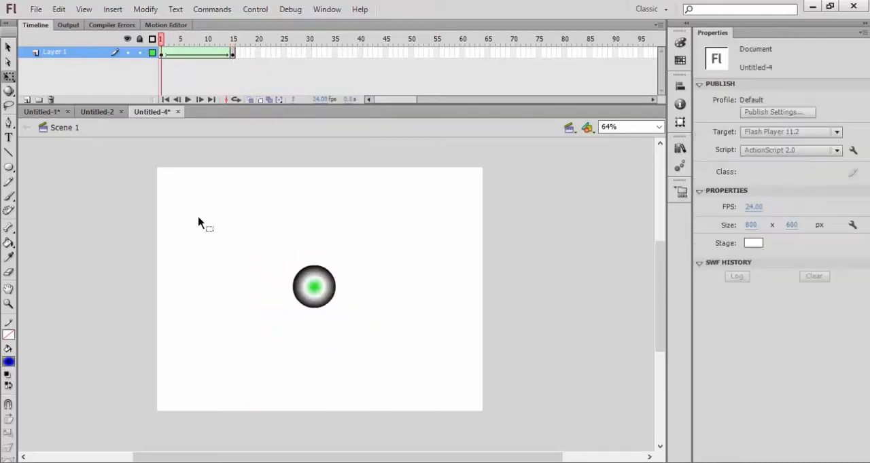
key("ctrl+Return")
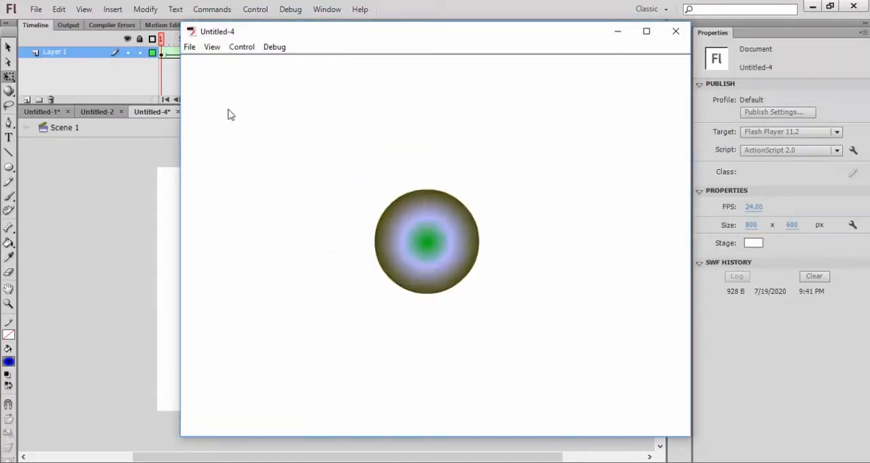
left_click(675, 31)
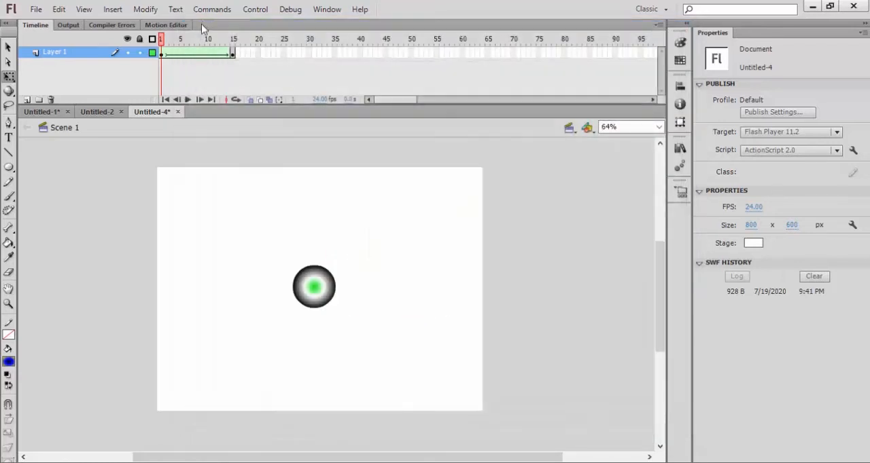
- Insert a new layer and draw a small gradient circle about 75 by 75 px near the stage's top-left corner
left_click(113, 9)
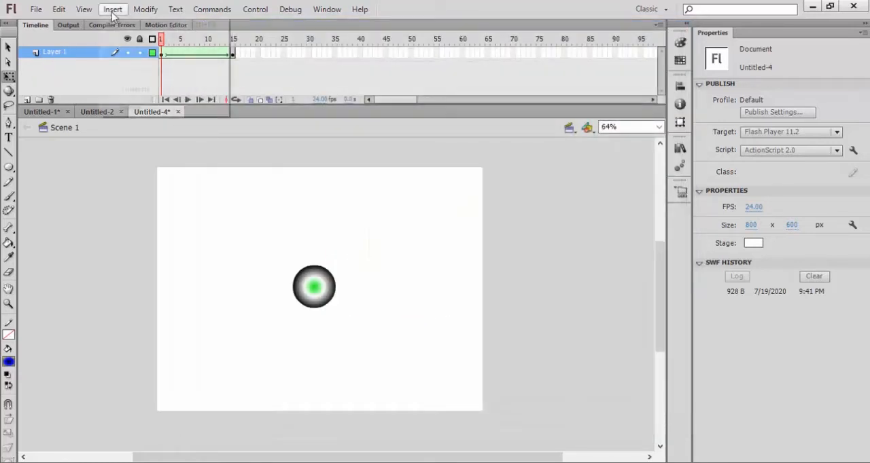
mouse_move(165, 88)
left_click(252, 89)
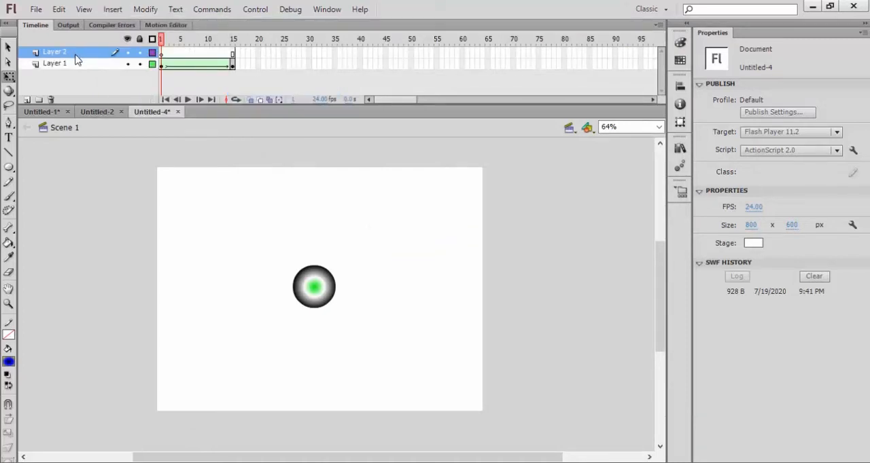
left_click(8, 167)
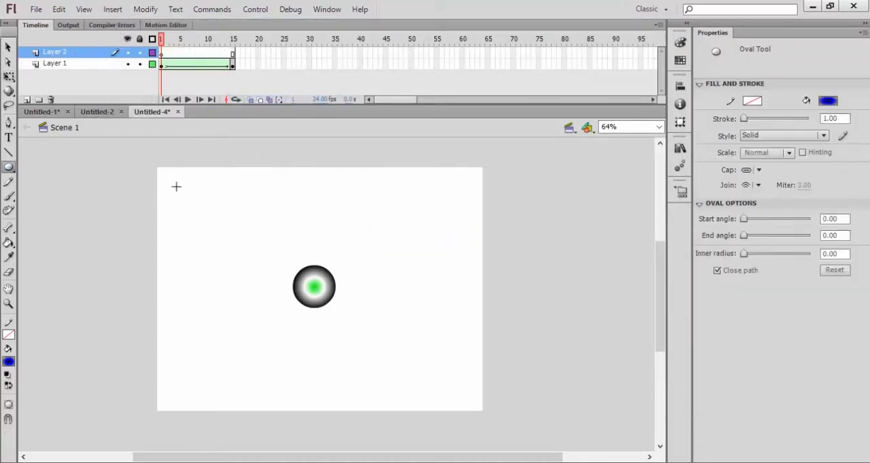
mouse_move(176, 187)
left_mouse_down()
mouse_move(197, 221)
mouse_move(208, 213)
left_mouse_up()
left_click(8, 47)
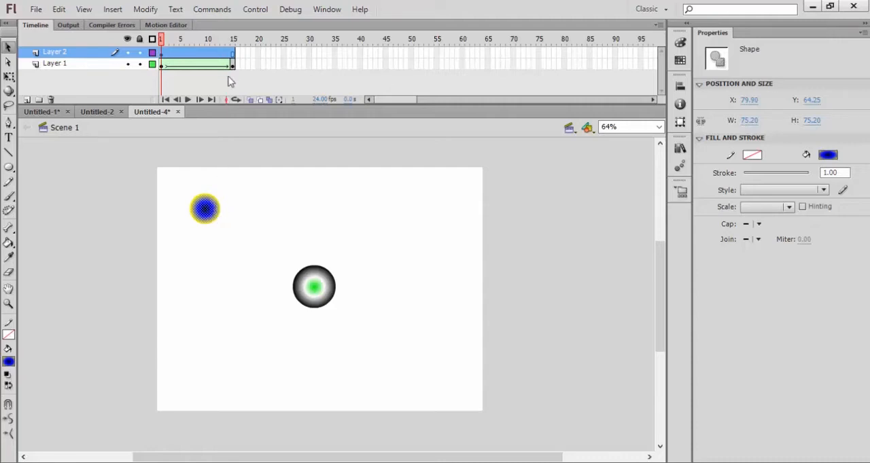
- Insert a keyframe at frame 15 on Layer 2 and enlarge the small circle there to about 185 by 185 px
left_click(233, 54)
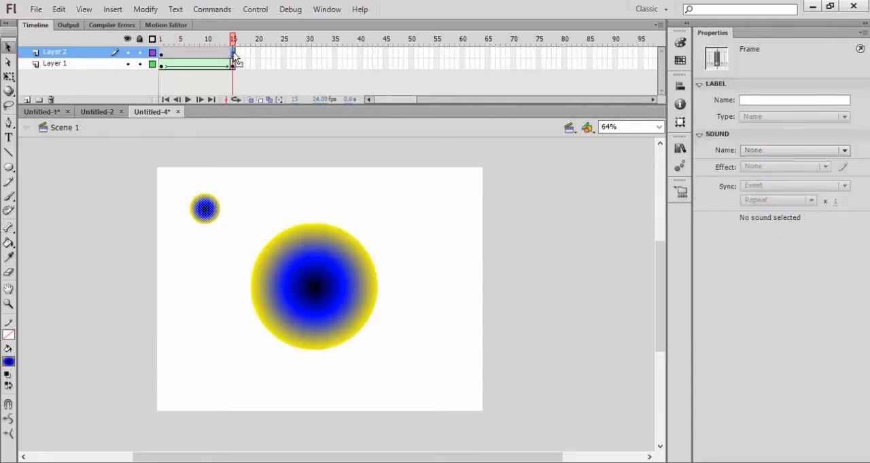
right_click(234, 54)
left_click(264, 141)
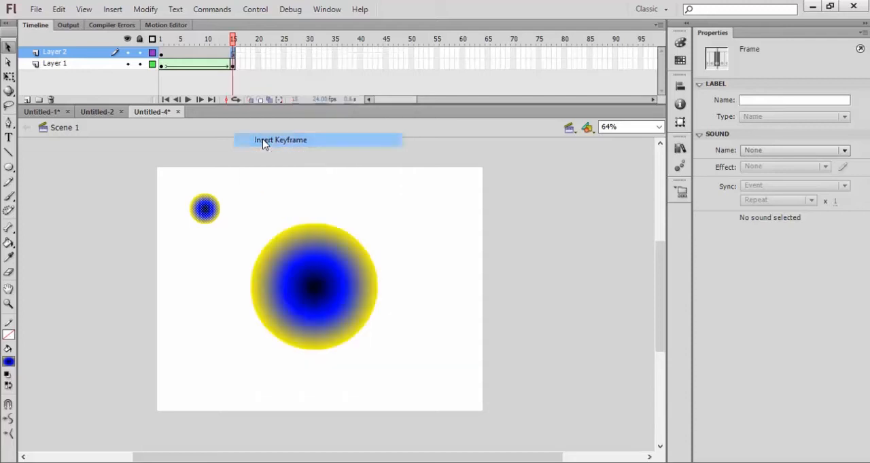
left_click(217, 214)
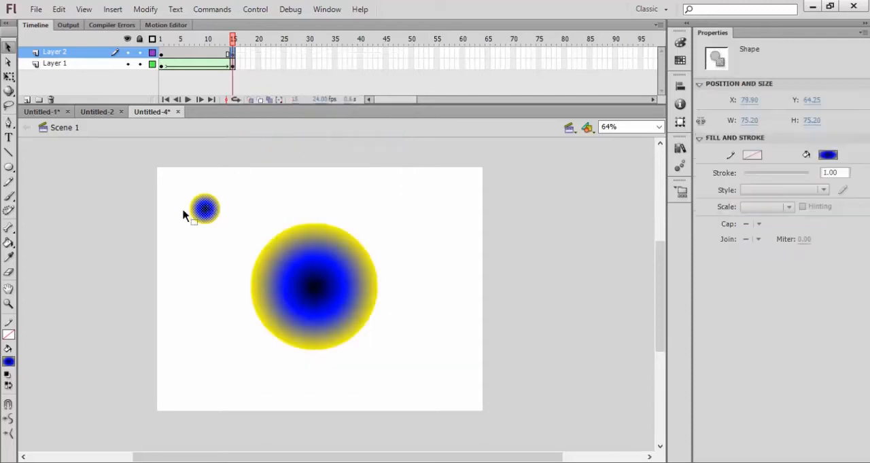
left_click(11, 77)
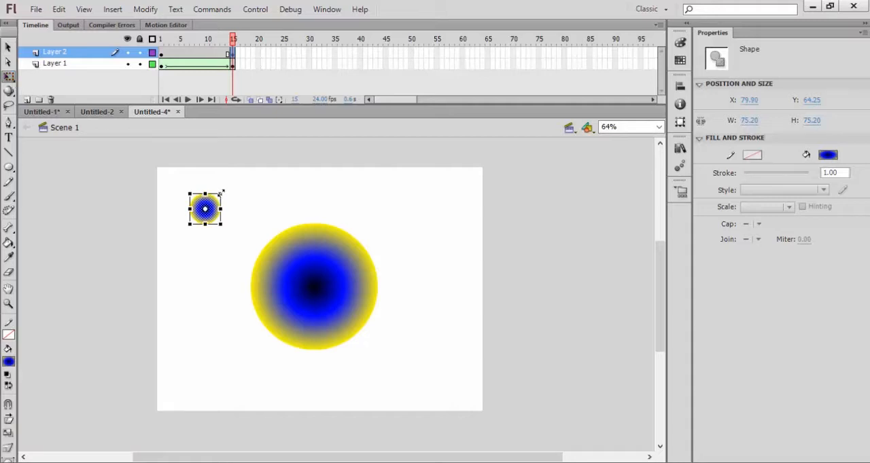
left_click_drag(220, 193, 244, 171)
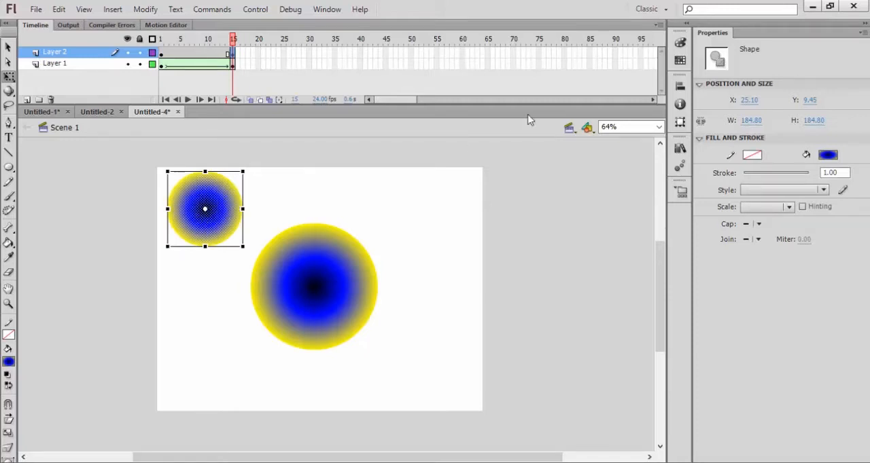
- On frame 15, recolour the small circle's gradient stops to red at the centre, white in the middle and blue outside
left_click(680, 42)
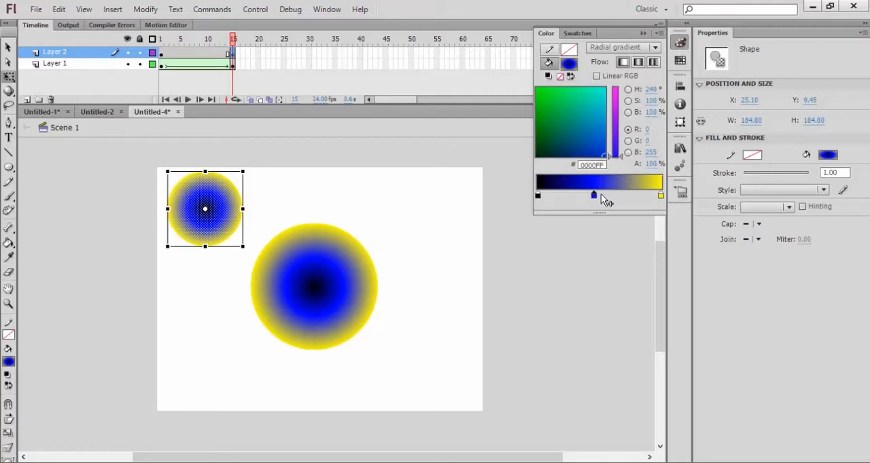
left_click(594, 196)
left_click(601, 261)
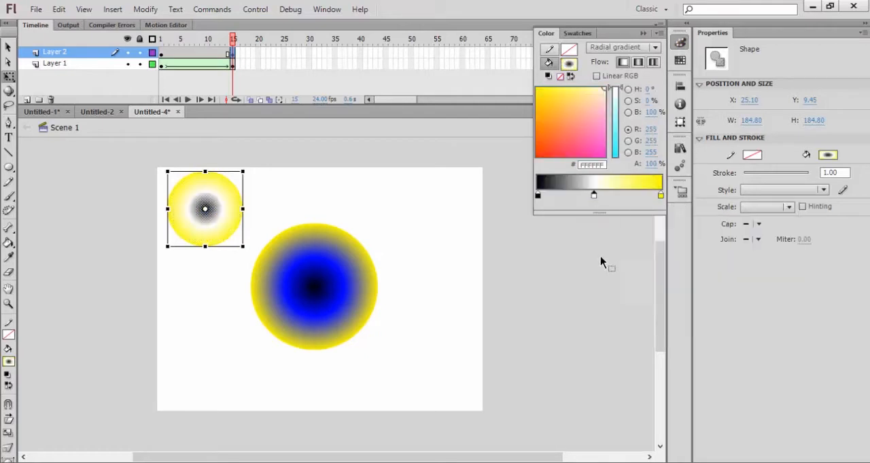
left_click(538, 195)
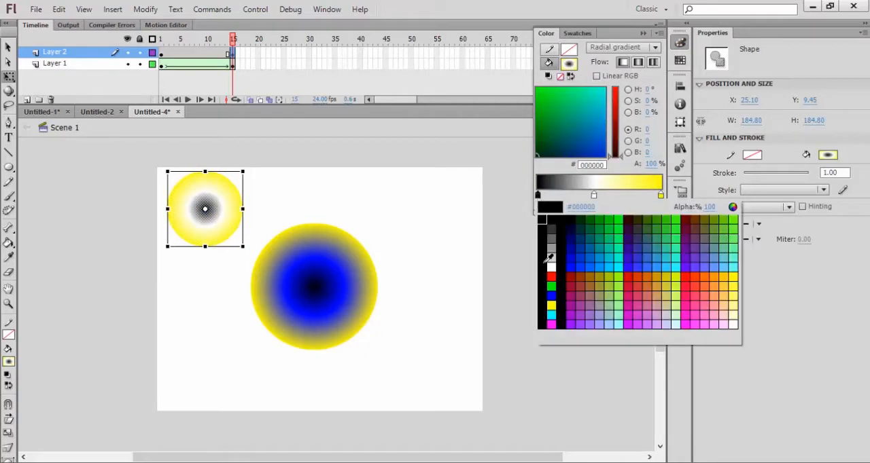
left_click(553, 285)
left_click(660, 196)
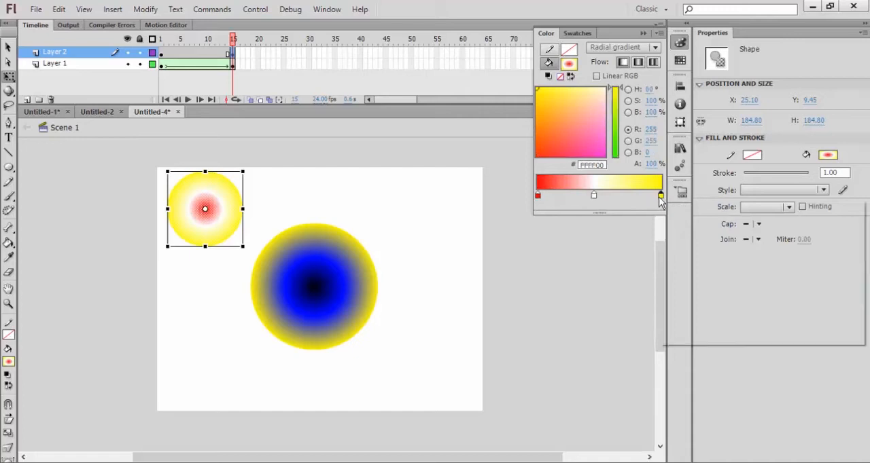
left_click(674, 304)
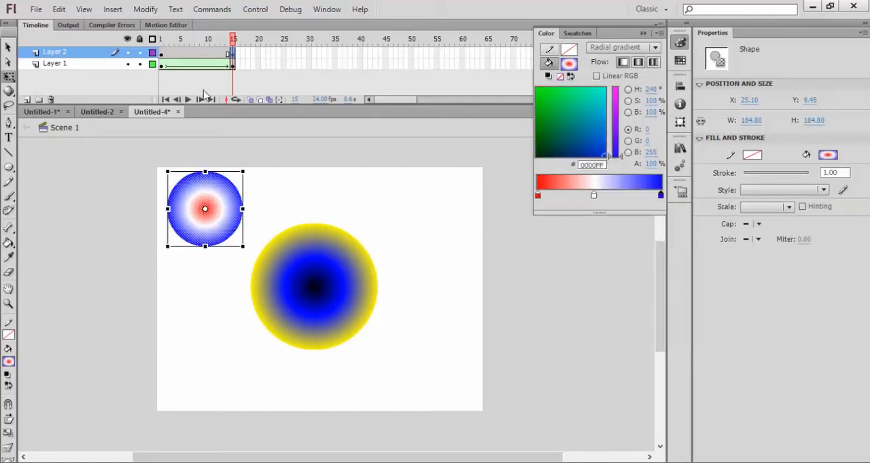
- Create a shape tween on Layer 2 between frames 1 and 15 and test the movie
right_click(195, 59)
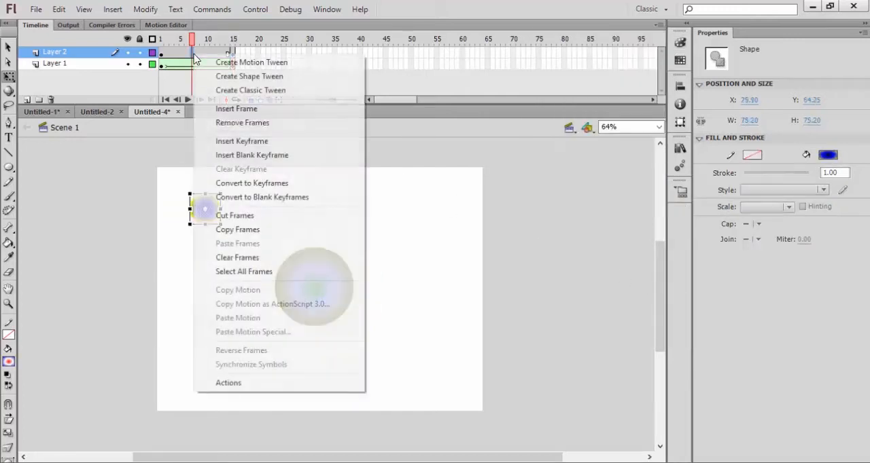
left_click(206, 75)
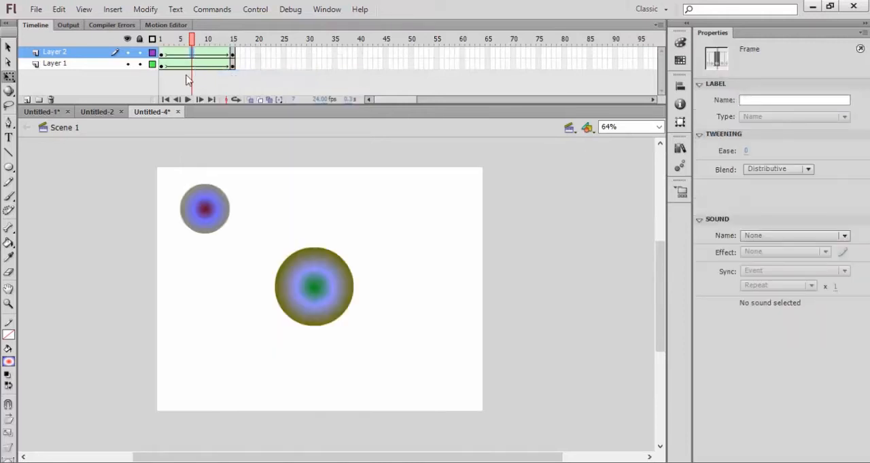
key("ctrl+Return")
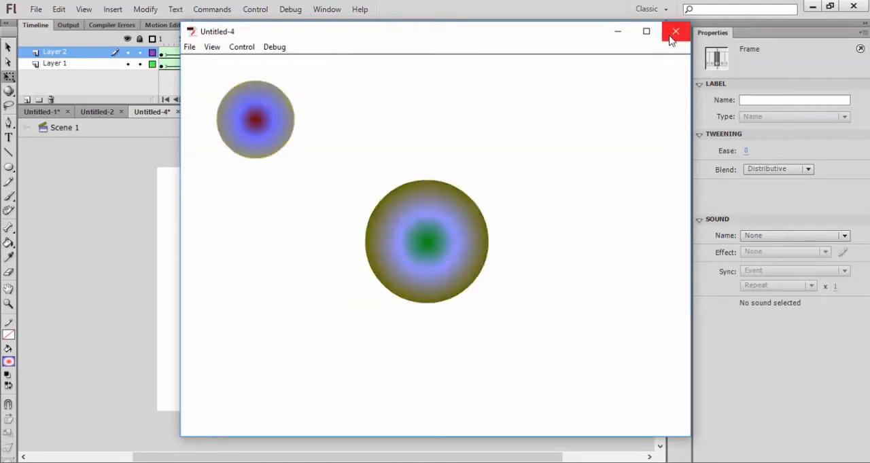
left_click(675, 31)
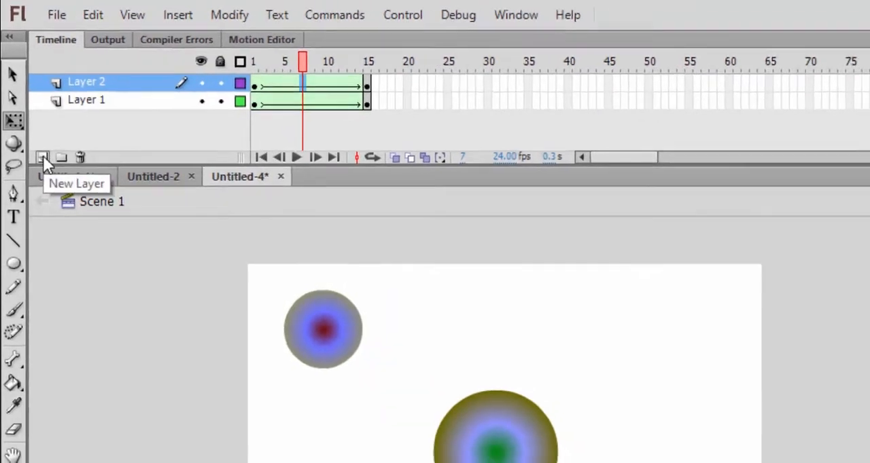
- Add a third layer and draw a gradient circle about 88 by 88 px near the stage's top-right corner
left_click(44, 164)
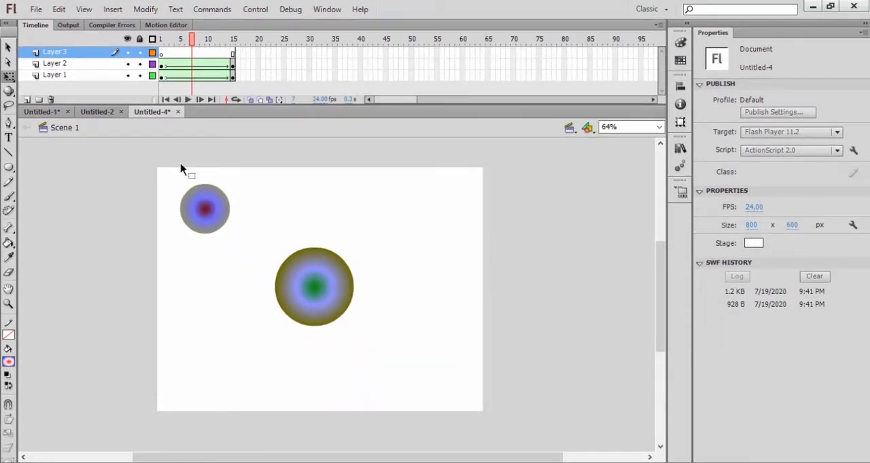
left_click(9, 169)
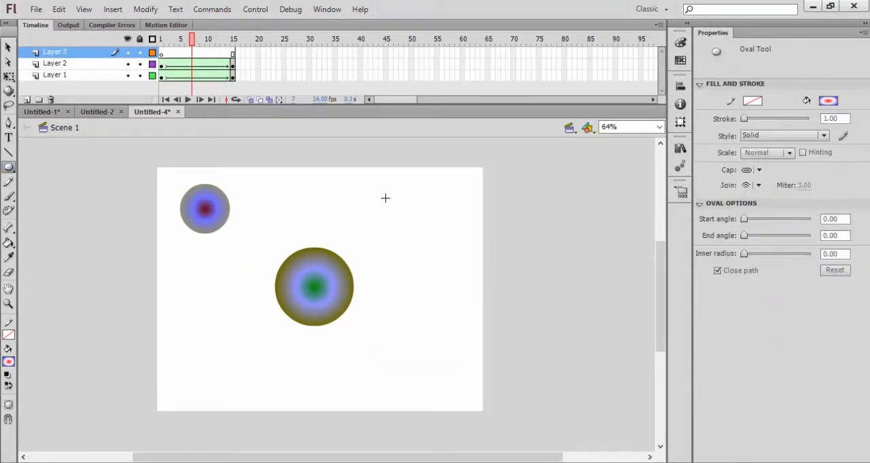
left_click_drag(415, 194, 439, 230)
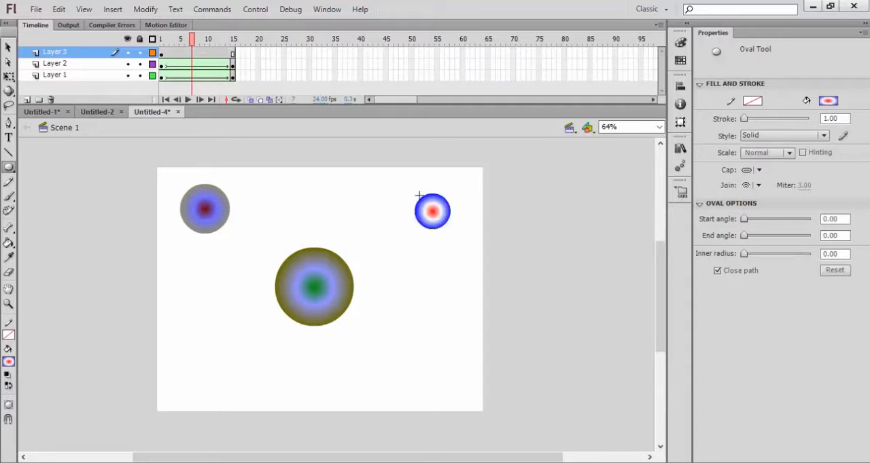
left_click(8, 47)
left_click(438, 214)
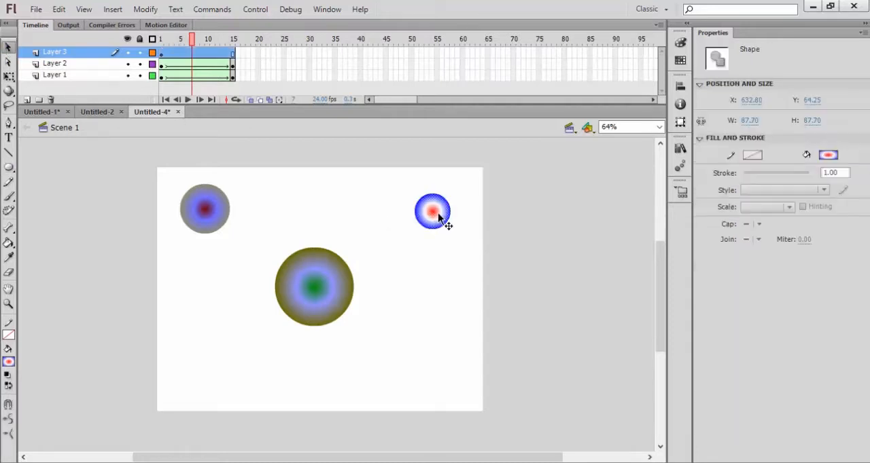
- Insert a keyframe at frame 15 on Layer 3 and enlarge the circle there to about 182 by 182 px
left_click(233, 53)
right_click(233, 53)
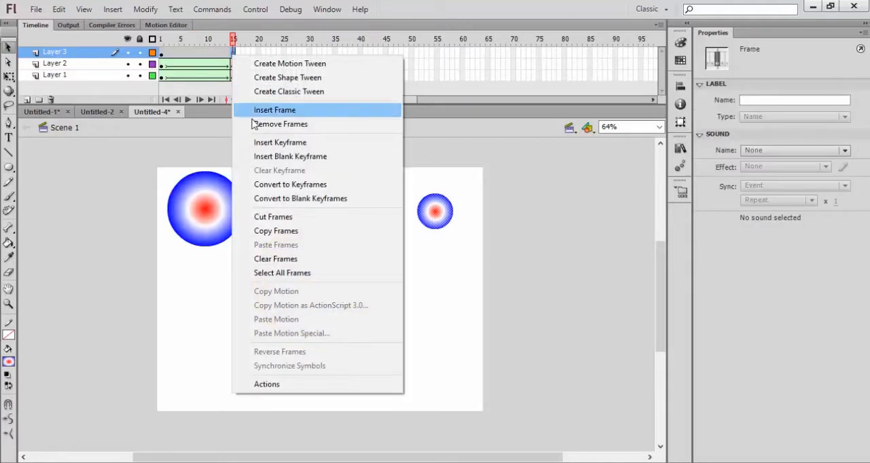
left_click(275, 142)
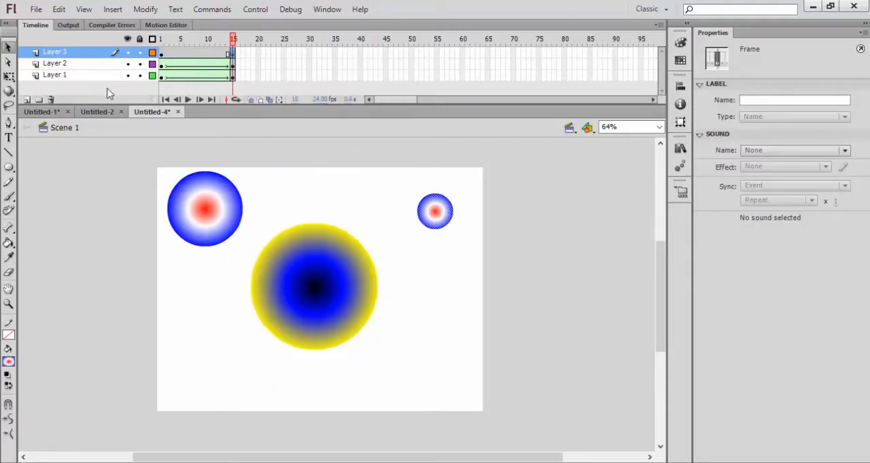
left_click(8, 76)
left_click(435, 214)
left_click_drag(454, 194, 491, 174)
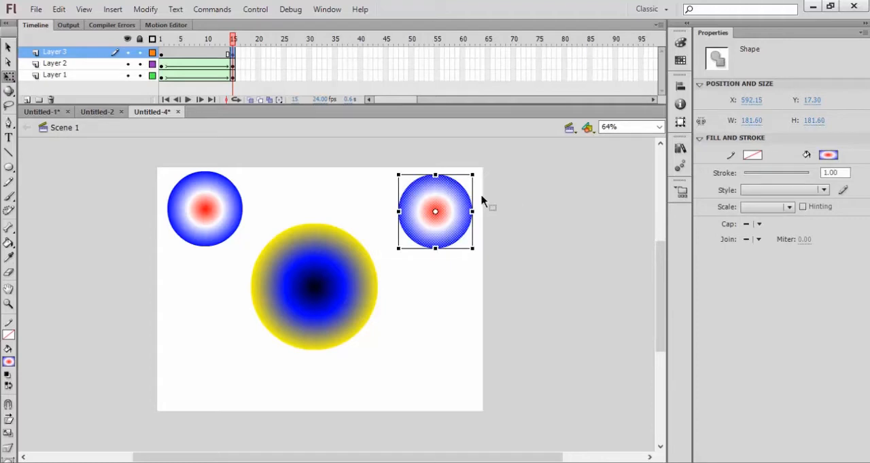
- On frame 15, recolour the Layer 3 circle's gradient with a yellow middle stop and a black centre
left_click(680, 42)
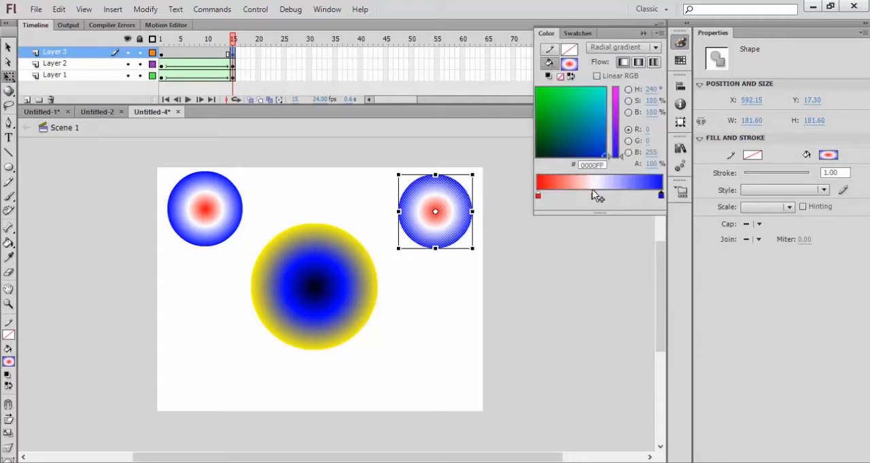
left_click(594, 196)
double_click(595, 196)
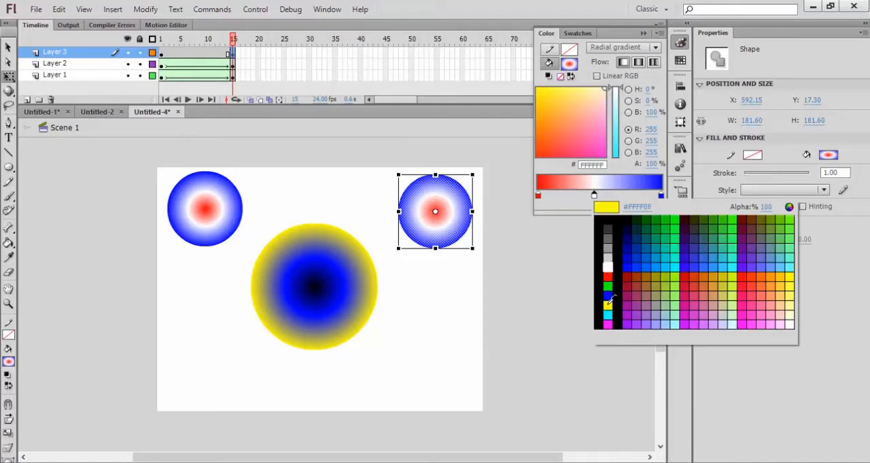
left_click(607, 303)
left_click(538, 196)
double_click(538, 196)
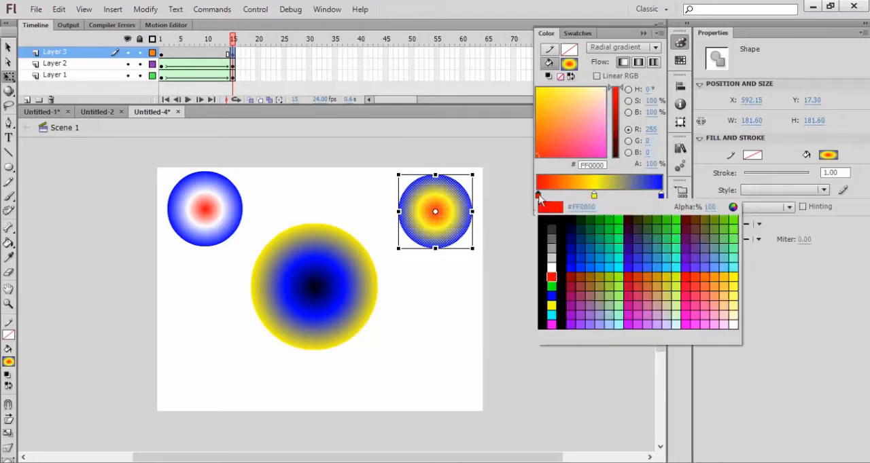
left_click(543, 228)
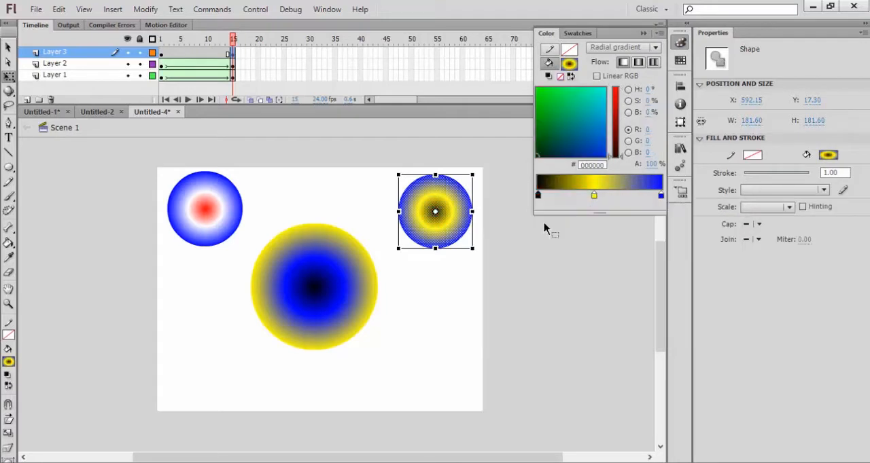
left_click(510, 214)
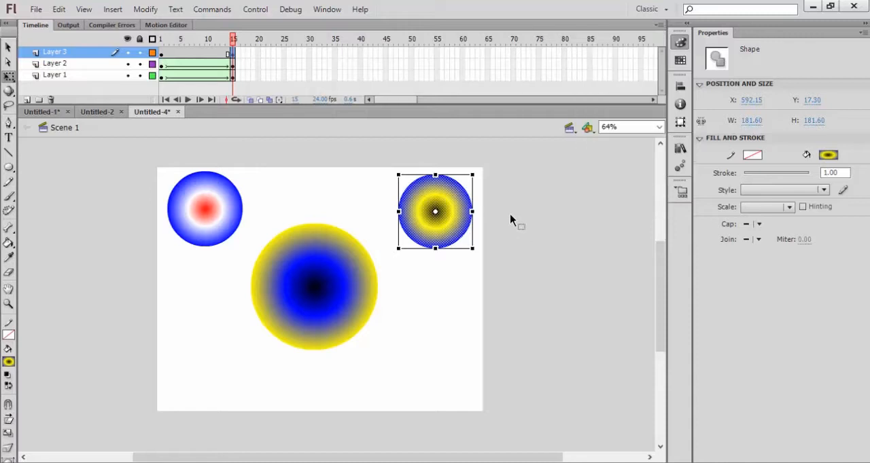
- Create a shape tween on Layer 3 between frames 1 and 15, then test the movie and close the preview
right_click(187, 57)
left_click(198, 76)
key("ctrl+Return")
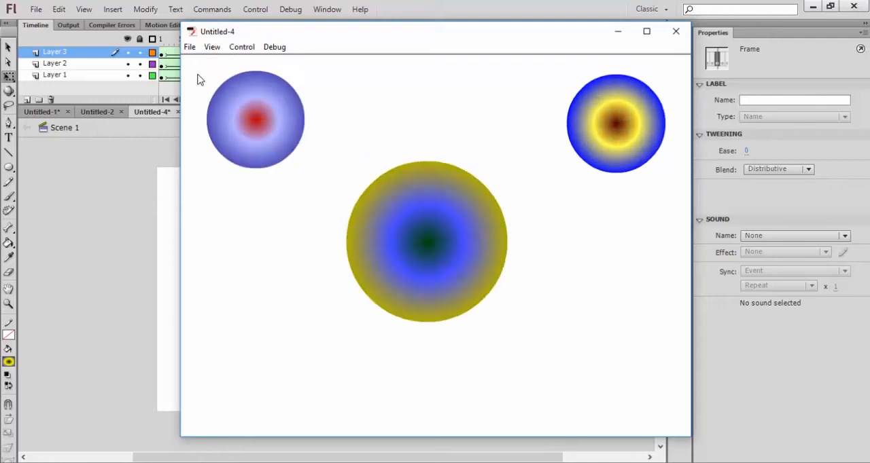
left_click(677, 36)
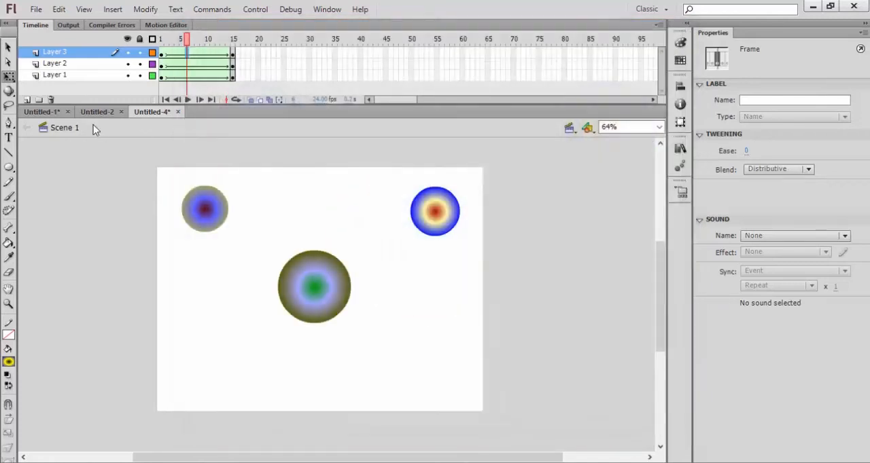
- Add a fourth layer and draw a gradient circle about 91 by 91 px near the stage's bottom-left corner
left_click(27, 100)
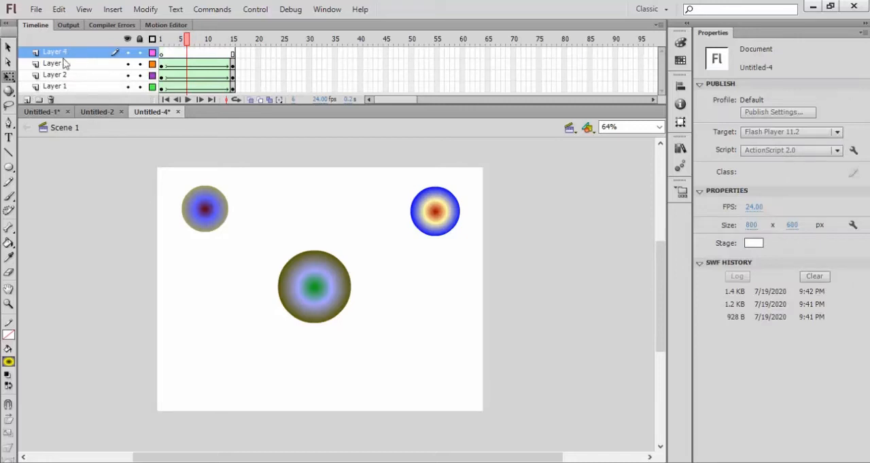
left_click(9, 168)
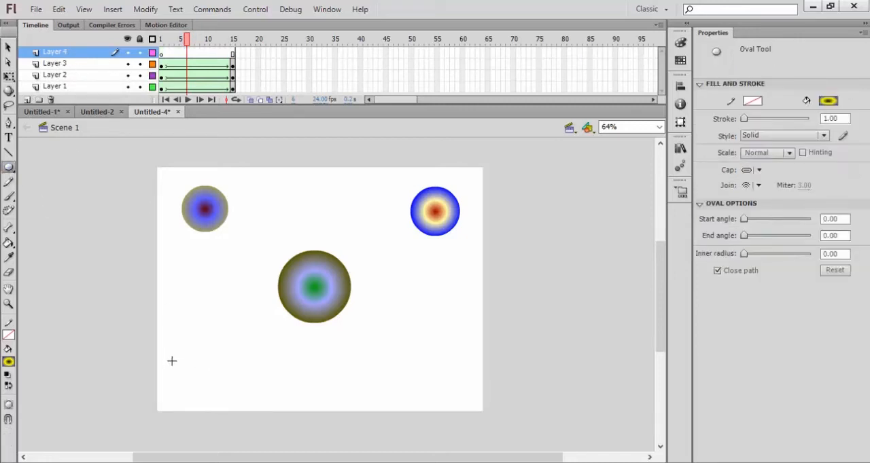
left_click_drag(172, 361, 202, 375)
key("v")
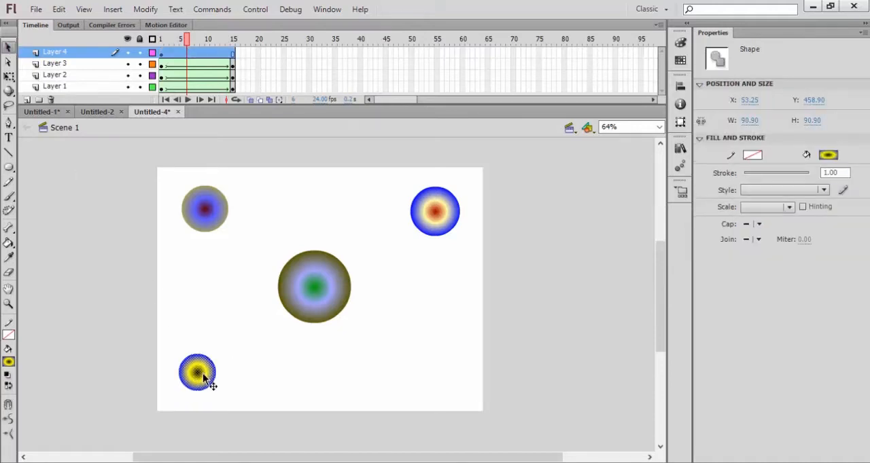
left_click_drag(200, 382, 202, 382)
- Insert a keyframe at frame 15 on Layer 4 and enlarge the circle there to about 172 by 172 px
left_click(233, 52)
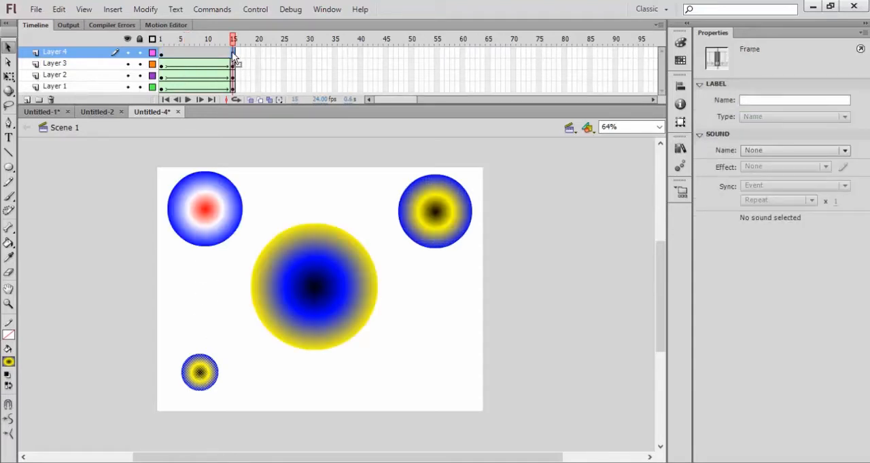
right_click(232, 51)
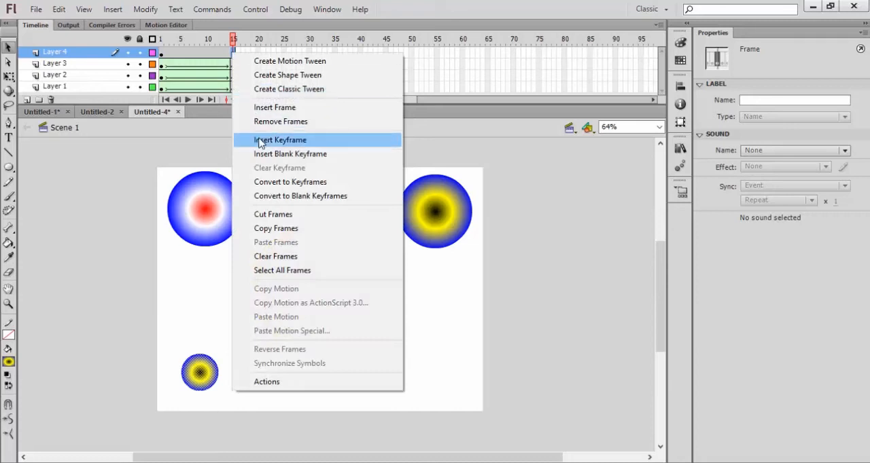
left_click(260, 142)
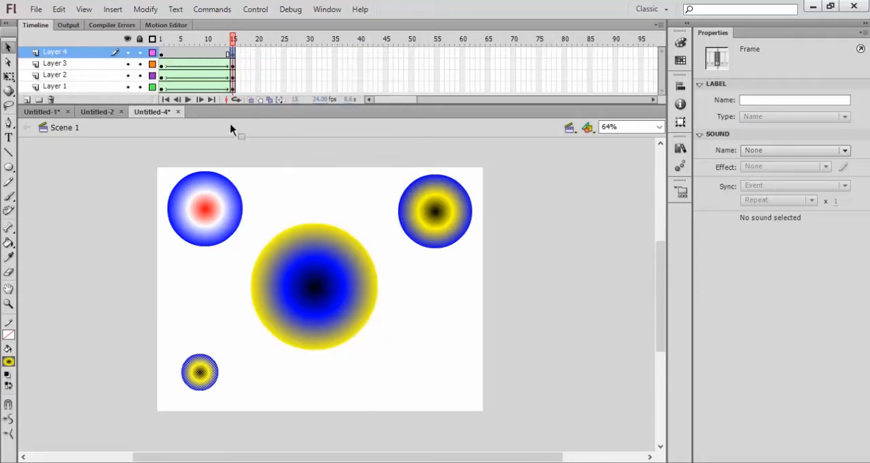
left_click(8, 76)
left_click(199, 372)
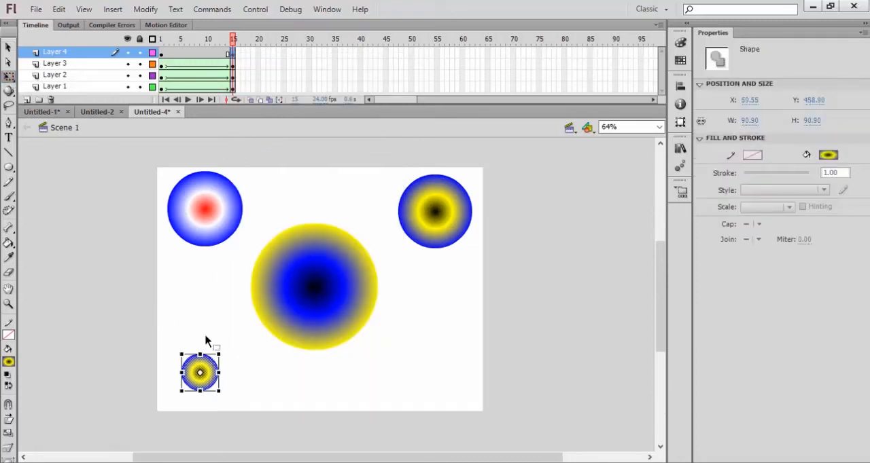
left_click_drag(220, 354, 241, 337)
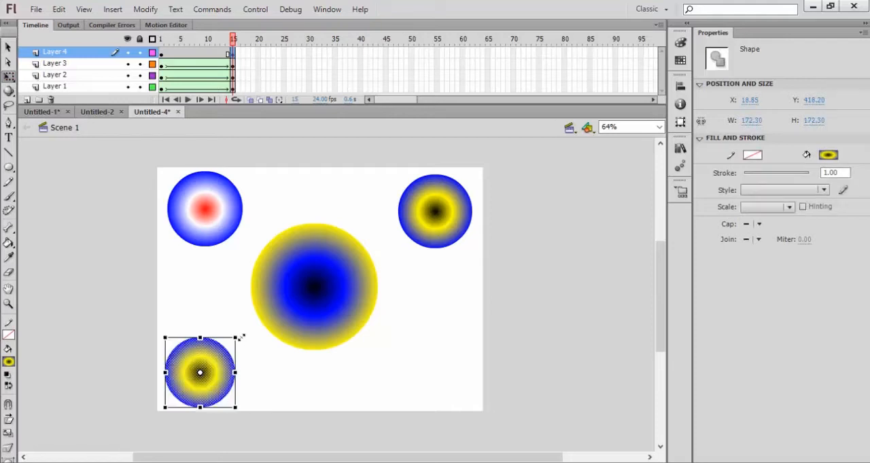
- On frame 15, recolour the Layer 4 circle's gradient to blue at the centre, white in the middle and black outside
left_click(680, 42)
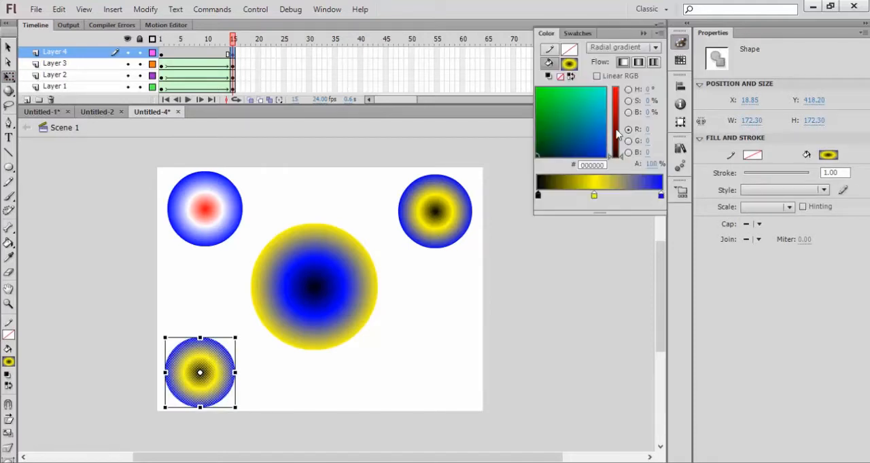
left_click(538, 196)
left_click(554, 296)
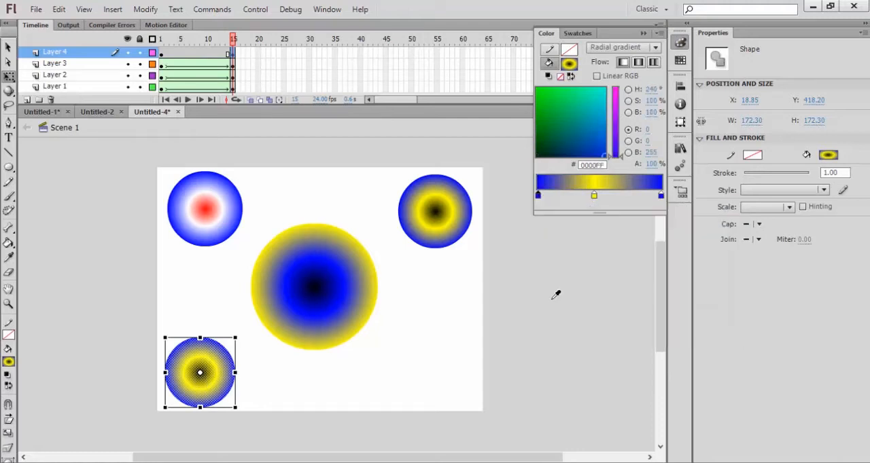
double_click(596, 197)
left_click(608, 268)
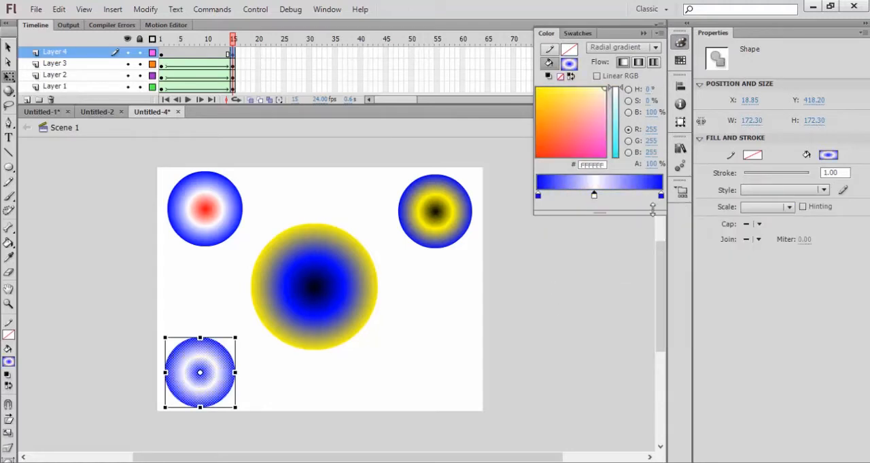
left_click(661, 195)
left_click(661, 196)
left_click(671, 250)
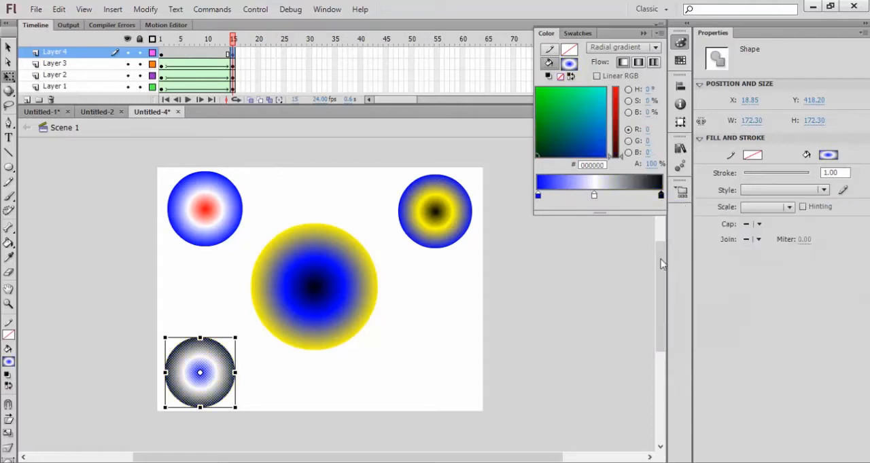
- Create a shape tween on Layer 4 between frames 1 and 15 and return the playhead to frame 1
right_click(186, 52)
left_click(204, 73)
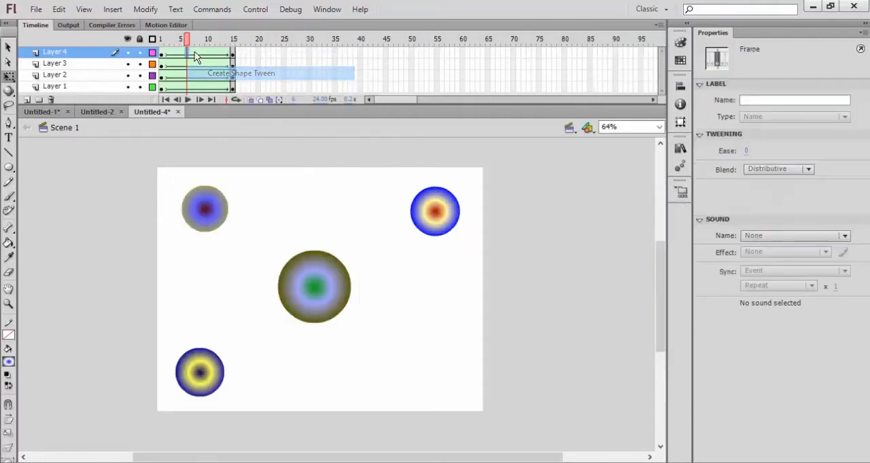
left_click_drag(188, 39, 161, 56)
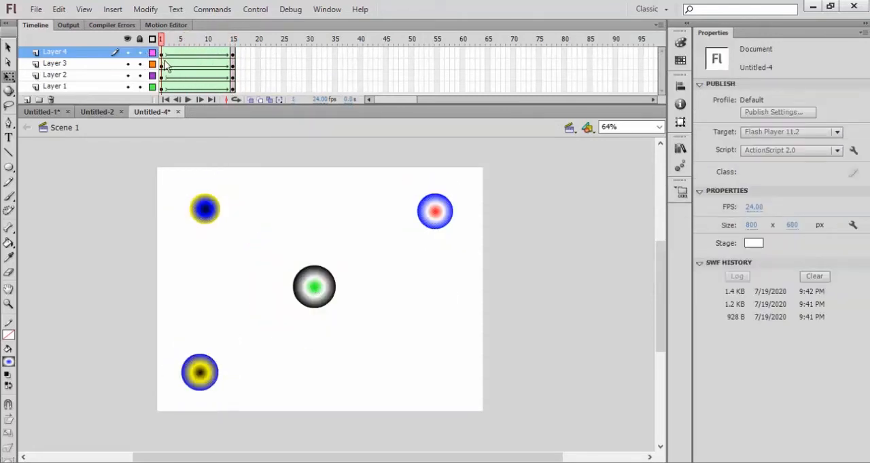
- Add a fifth layer and draw a gradient circle about 83 by 83 px near the stage's bottom-right corner
left_click(27, 101)
left_click(9, 167)
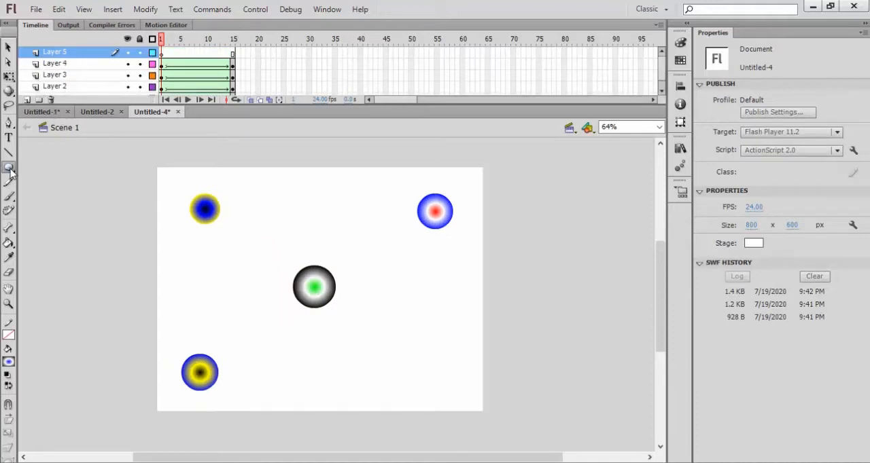
left_click_drag(417, 356, 436, 379)
left_click(8, 47)
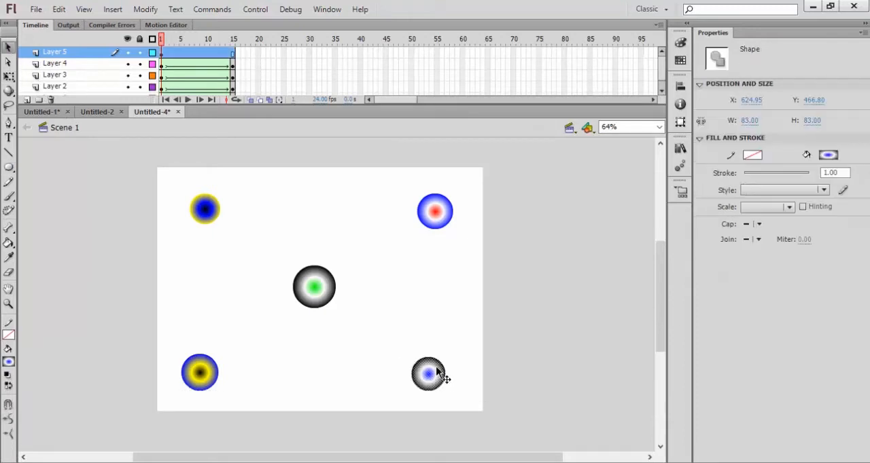
- Insert a keyframe at frame 15 on Layer 5 and enlarge the circle there to about 168 by 168 px
left_click(233, 54)
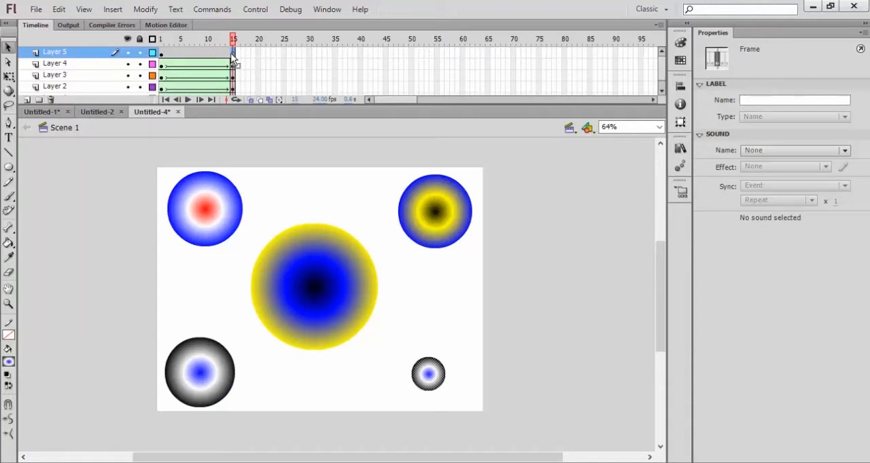
right_click(235, 58)
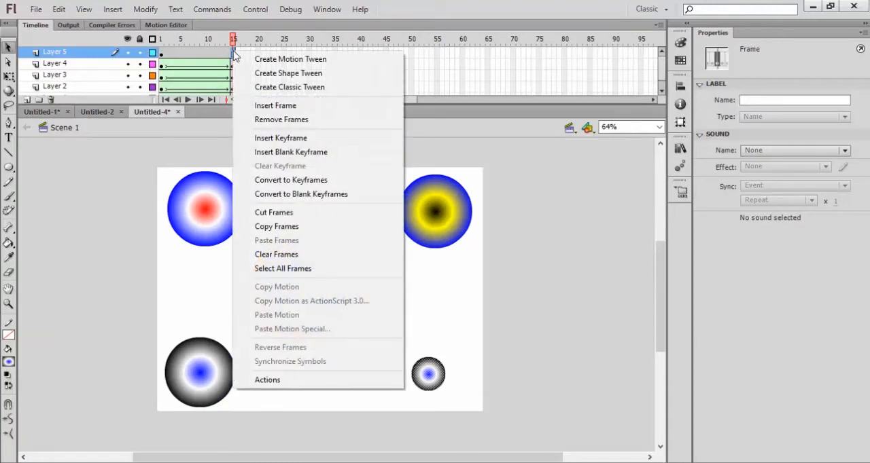
left_click(277, 139)
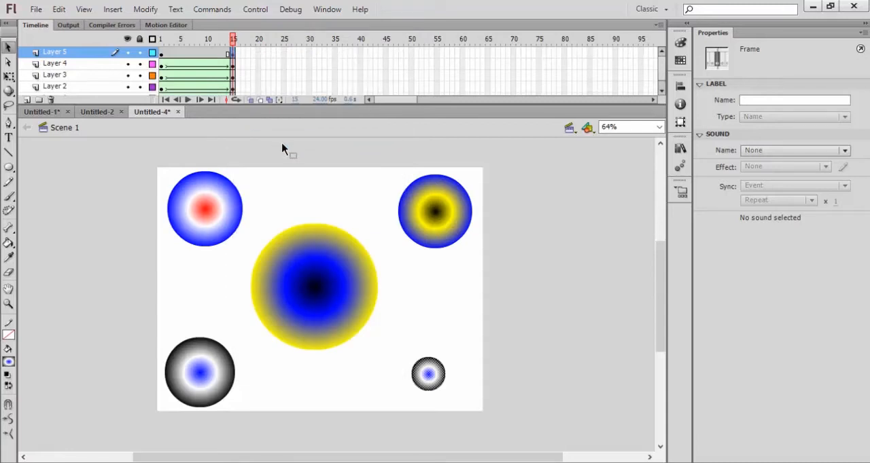
left_click(8, 76)
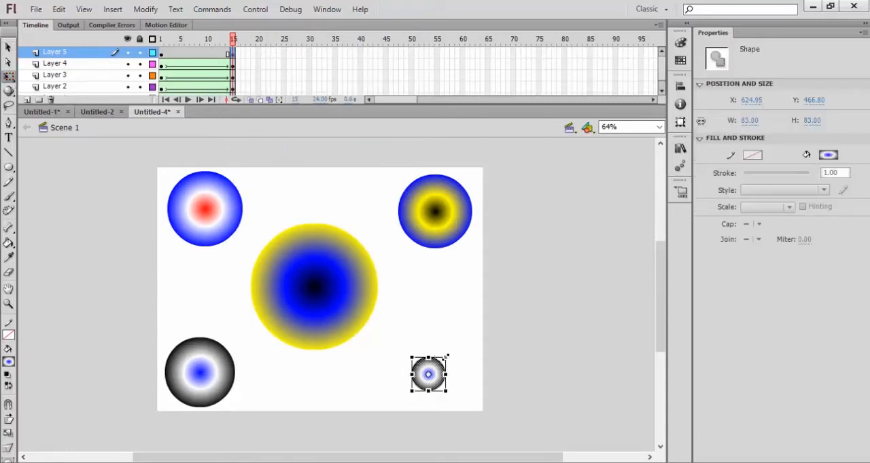
left_click_drag(446, 356, 464, 337)
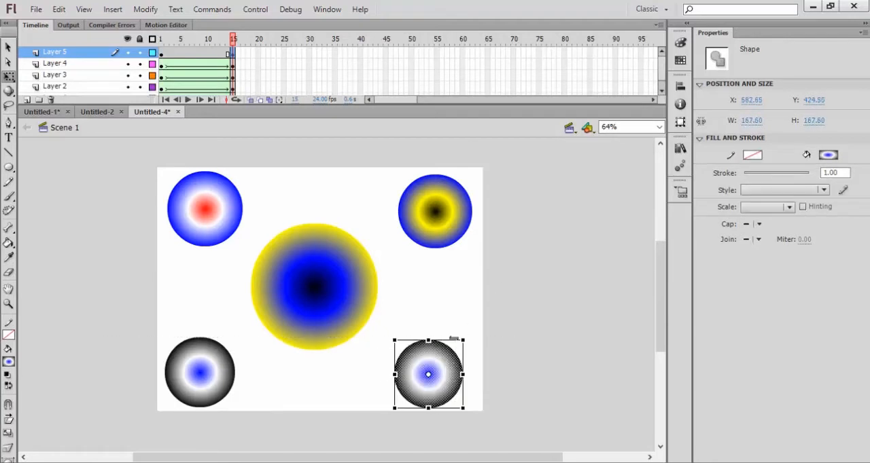
- On frame 15, recolour the Layer 5 circle's gradient with a green middle stop and a grey outer stop
left_click(679, 42)
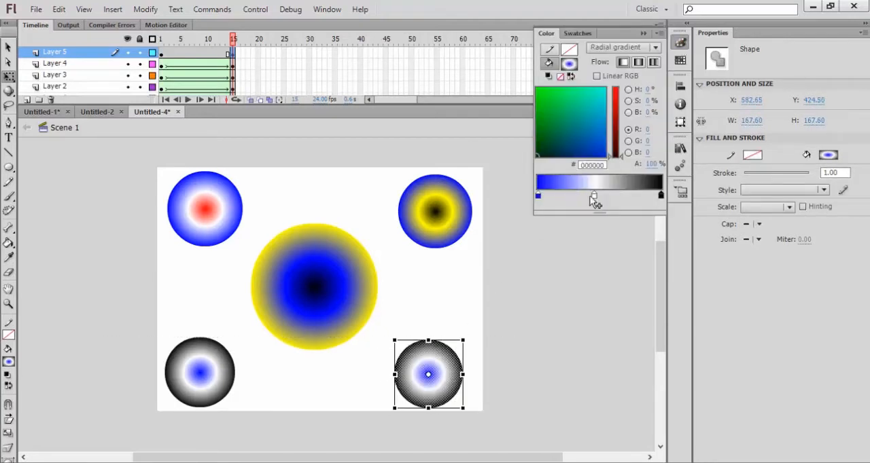
double_click(594, 197)
left_click(608, 286)
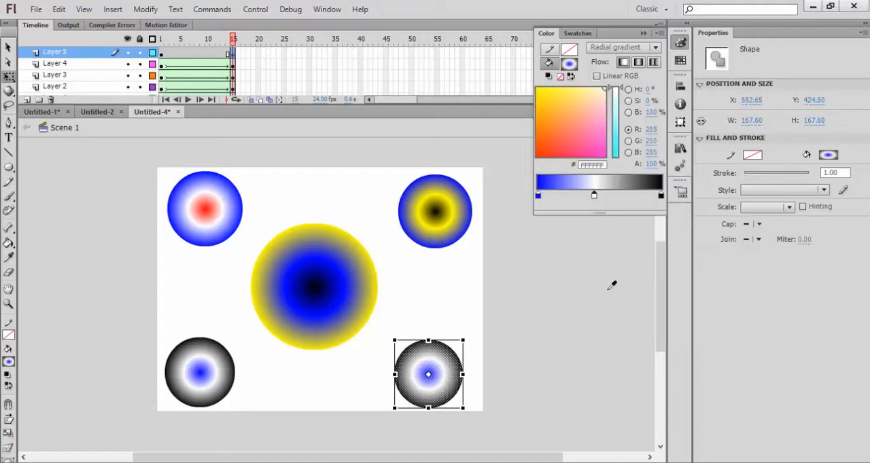
left_click(660, 195)
double_click(660, 196)
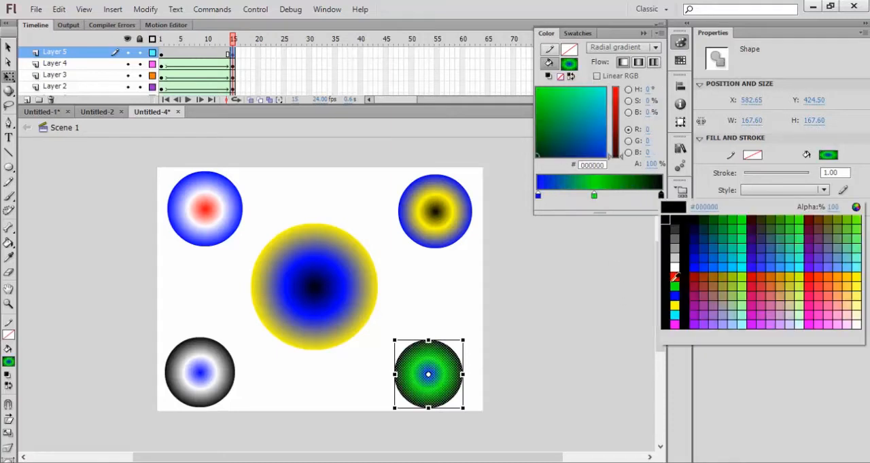
left_click(675, 248)
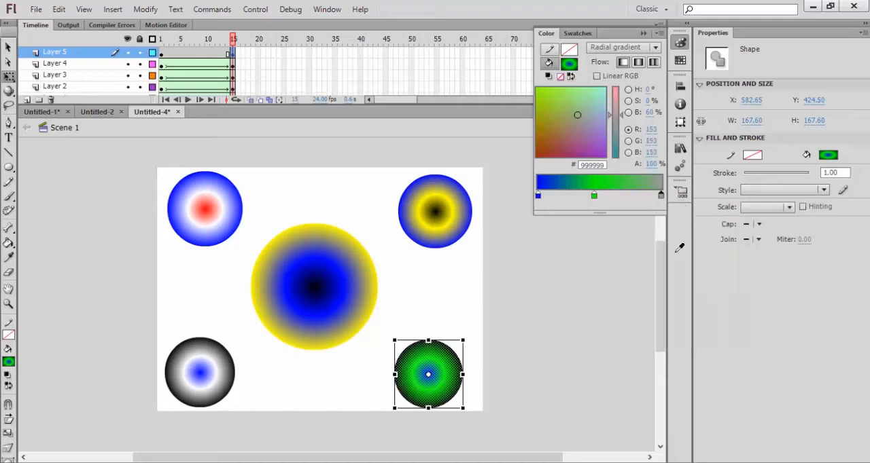
- Create a shape tween on Layer 5 between frames 1 and 15 and preview the animation in a test movie
right_click(202, 55)
left_click(216, 78)
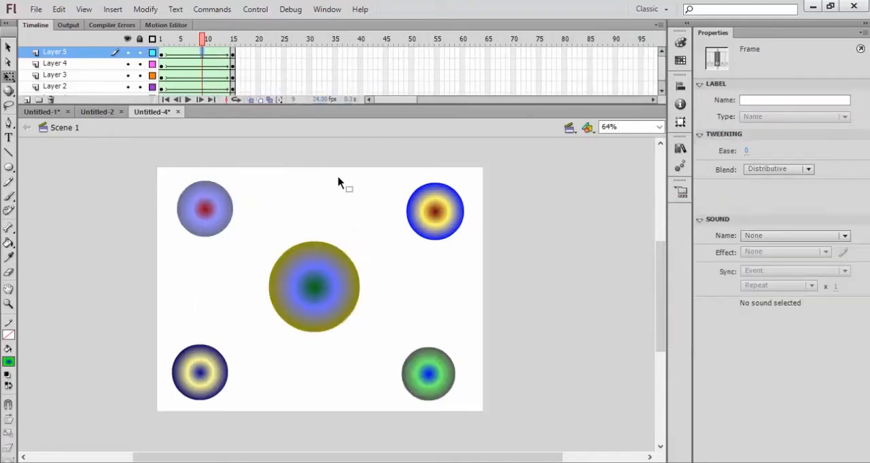
key("ctrl+Return")
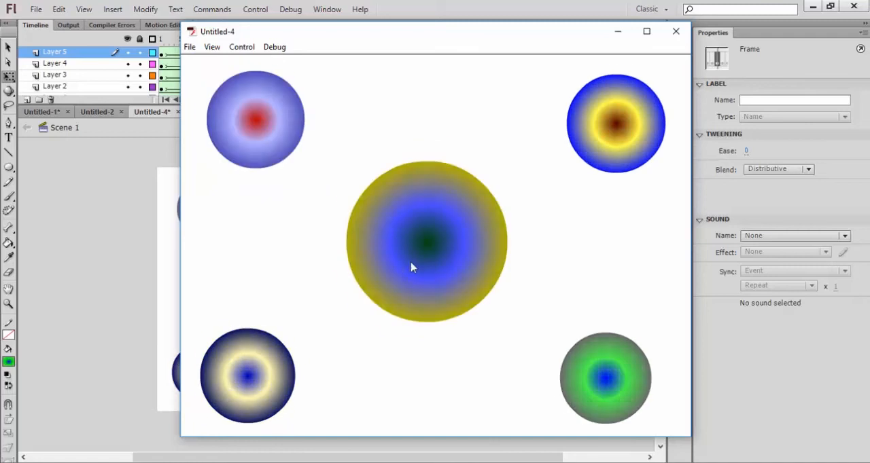
left_click(675, 31)
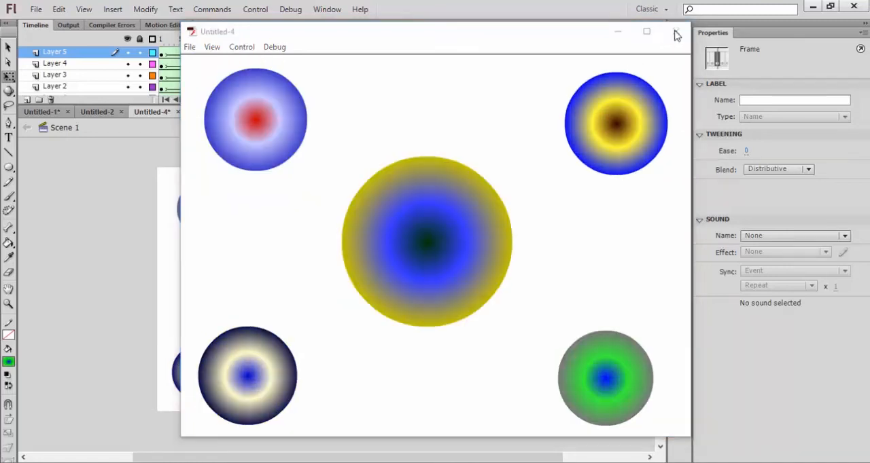
- Test the movie of the Untitled-2 document, then return to the Untitled-4 document
left_click(97, 112)
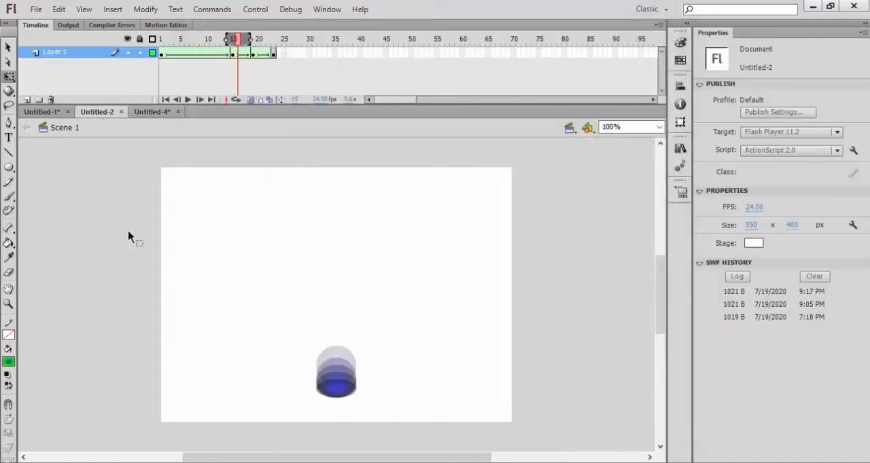
key("ctrl+Return")
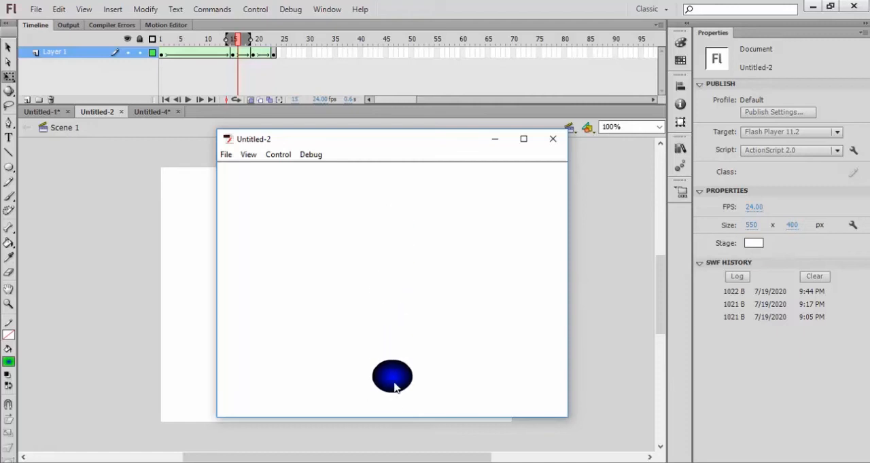
left_click(553, 138)
left_click(150, 113)
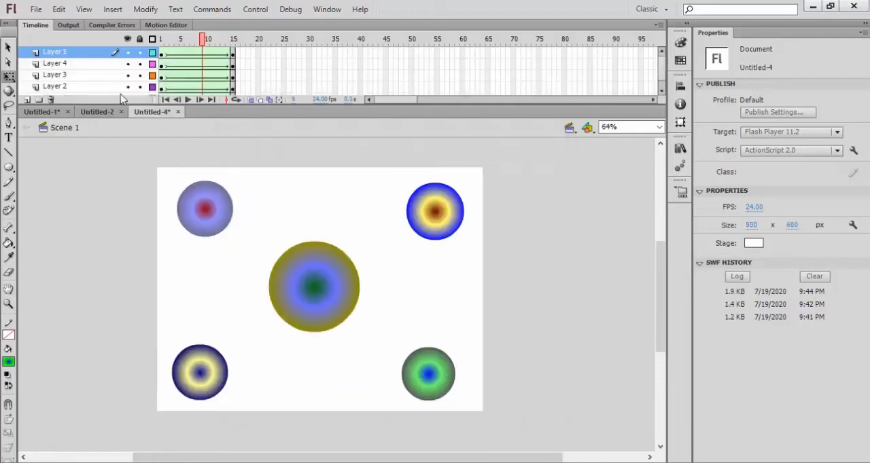
- Create a new ActionScript 2.0 document sized 800 by 600 px
left_click(35, 9)
left_click(41, 25)
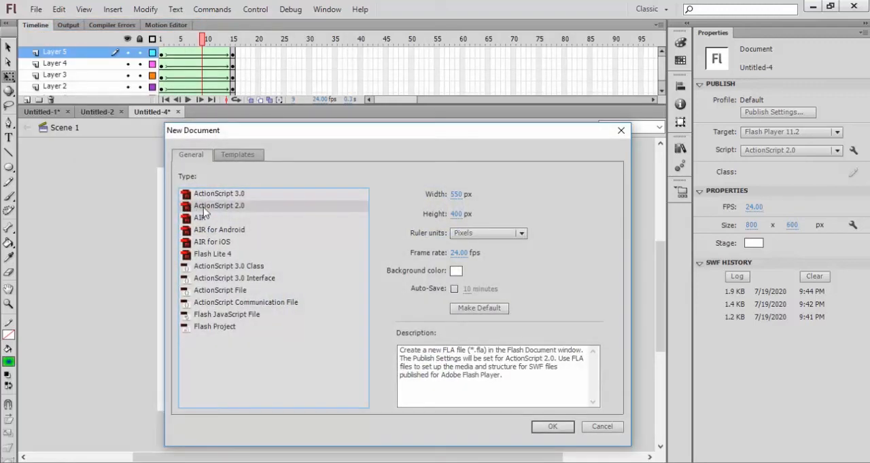
left_click(454, 195)
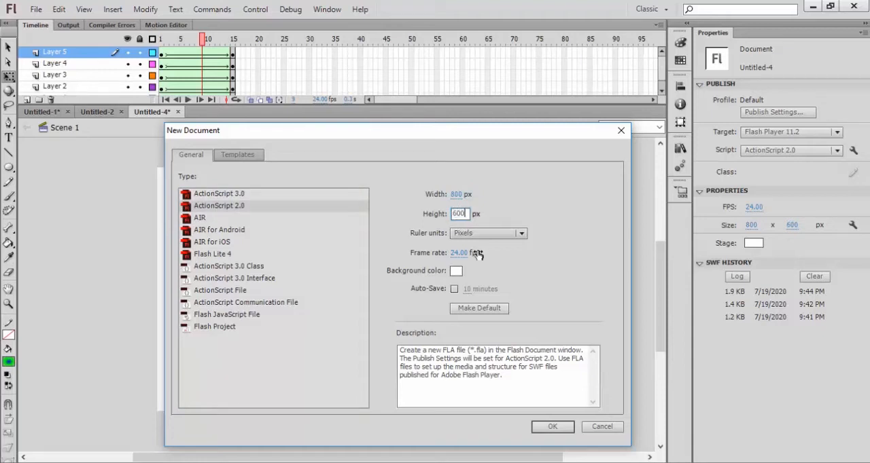
left_click(544, 434)
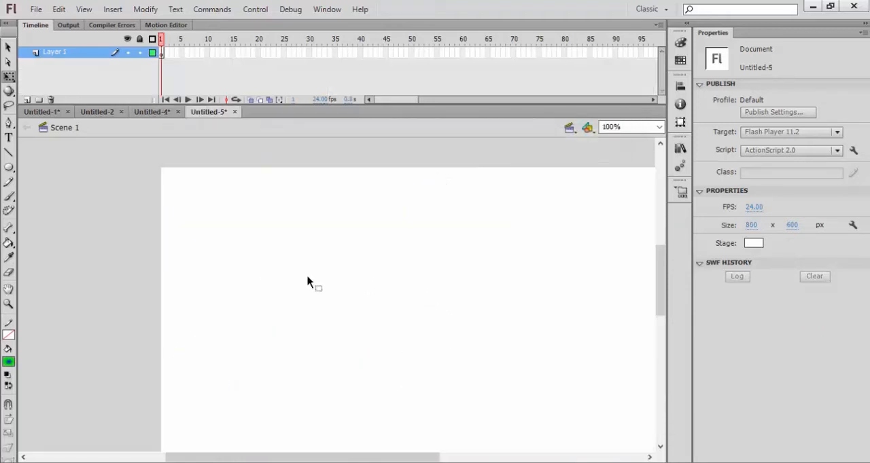
- Draw a blue radial-gradient circle about 101 by 101 px near the top centre of the stage
scroll(298, 265, "down", 3)
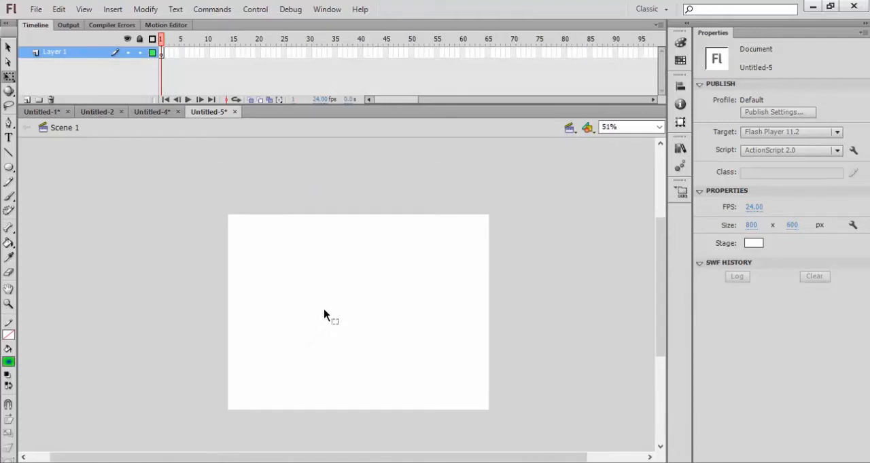
scroll(326, 312, "up", 2)
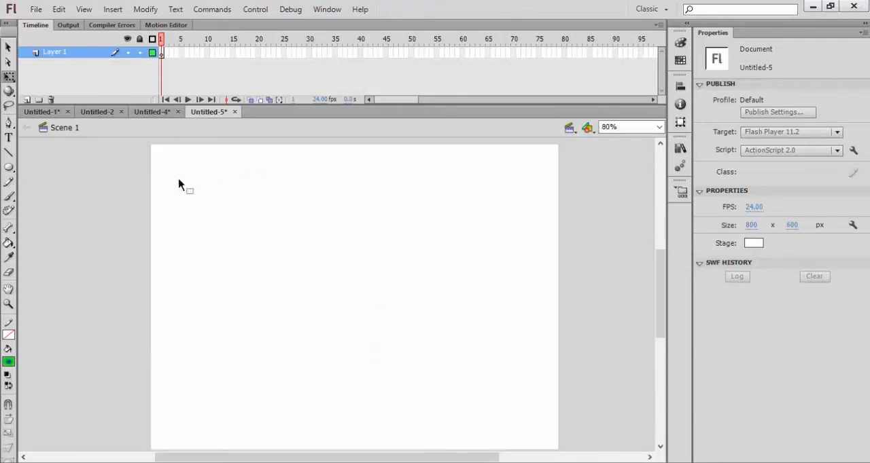
left_click(9, 170)
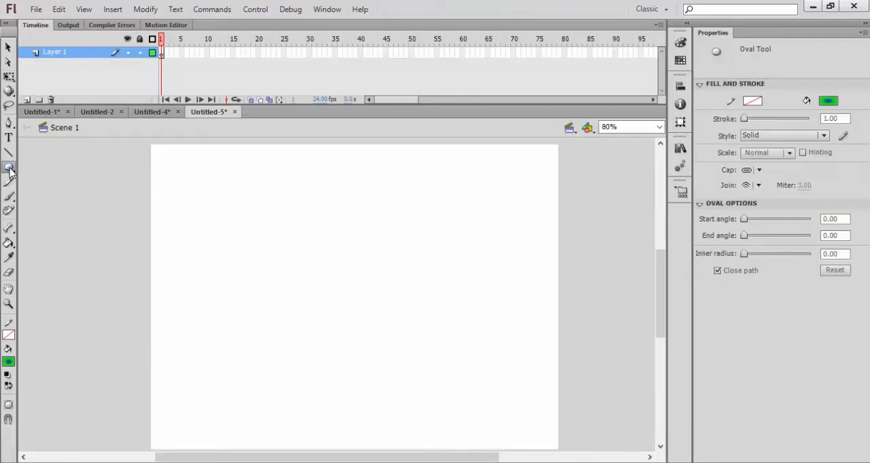
left_click(8, 362)
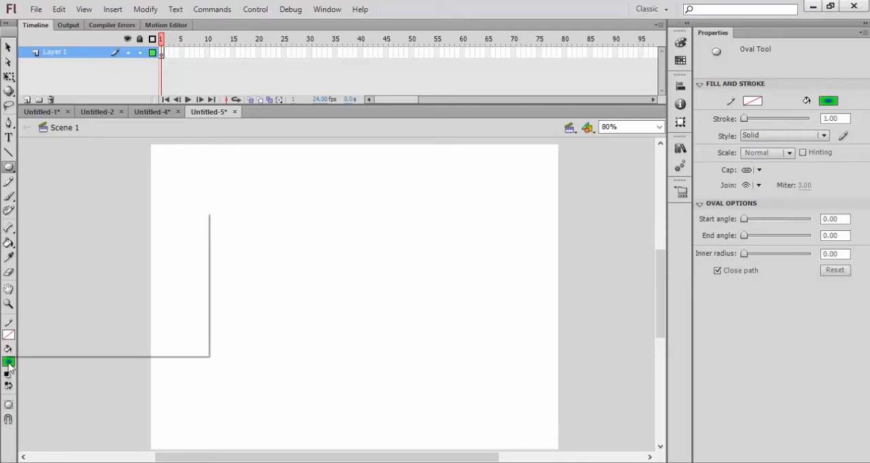
left_click(49, 340)
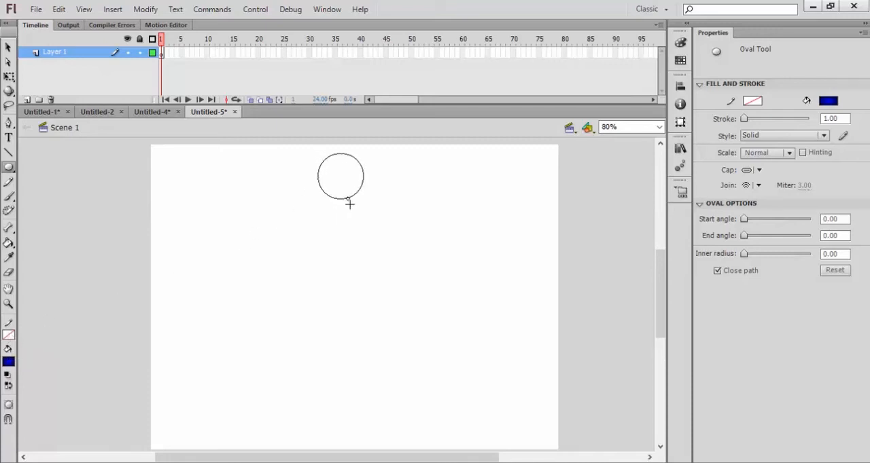
left_click_drag(352, 204, 352, 205)
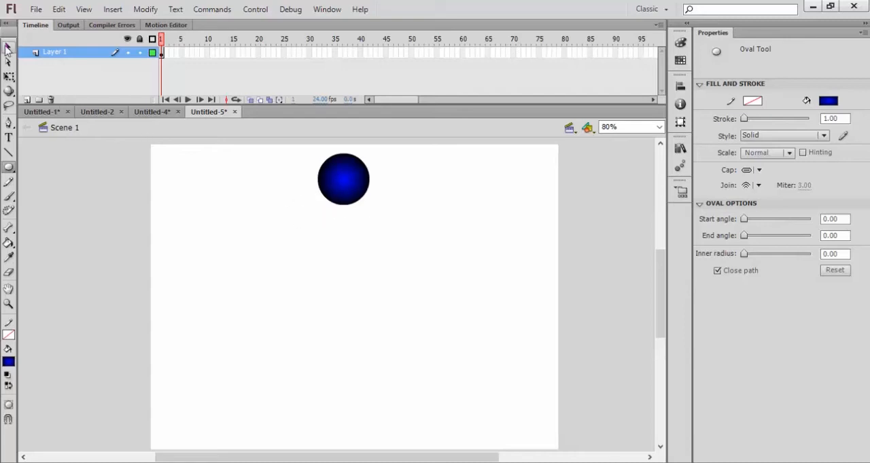
left_click(7, 47)
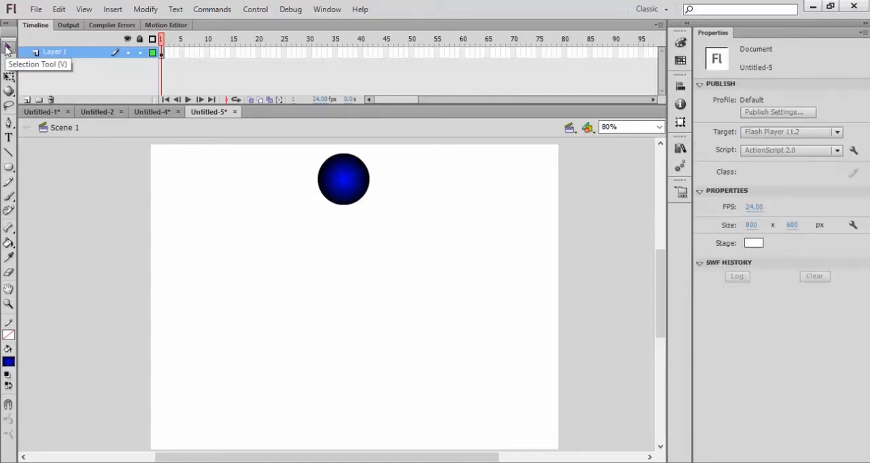
left_click(340, 191)
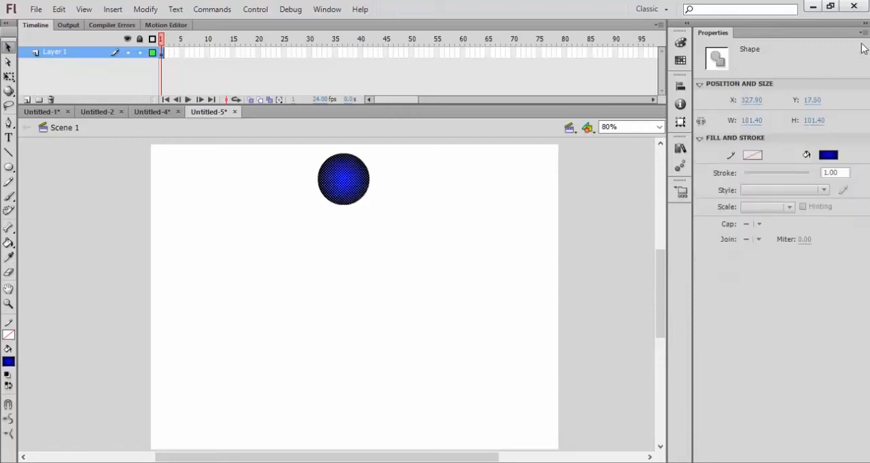
- Insert a keyframe at frame 15 and move the circle down near the stage's bottom edge
right_click(342, 189)
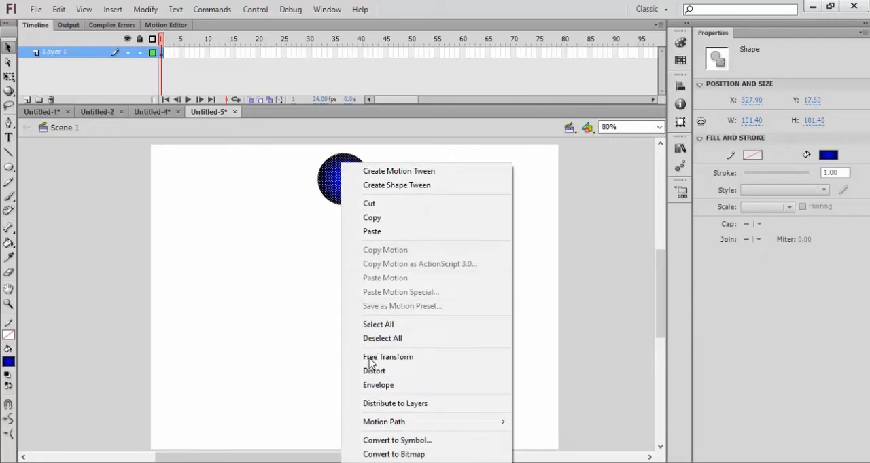
left_click(328, 195)
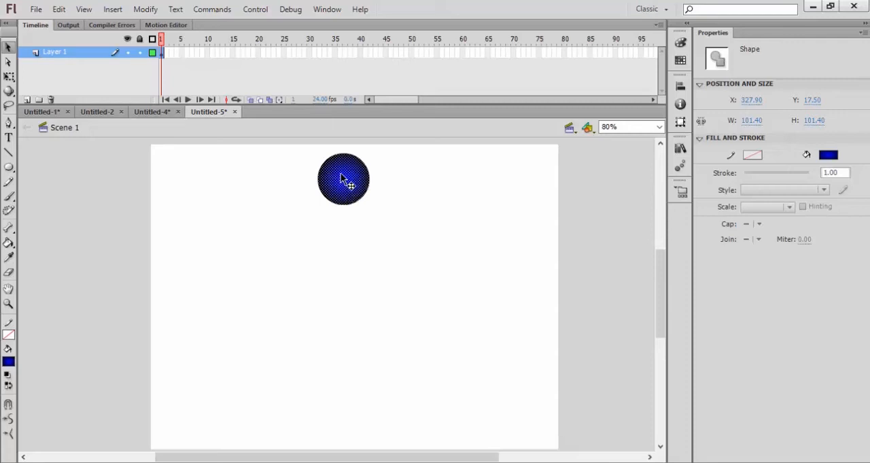
right_click(232, 53)
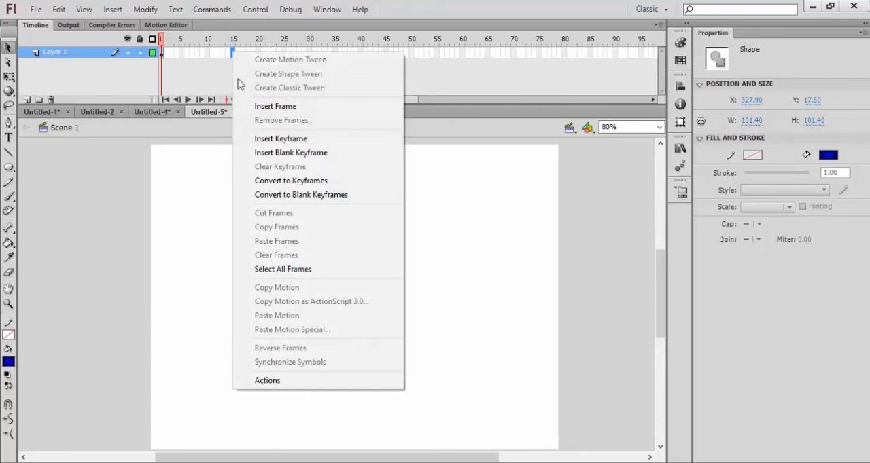
left_click(269, 139)
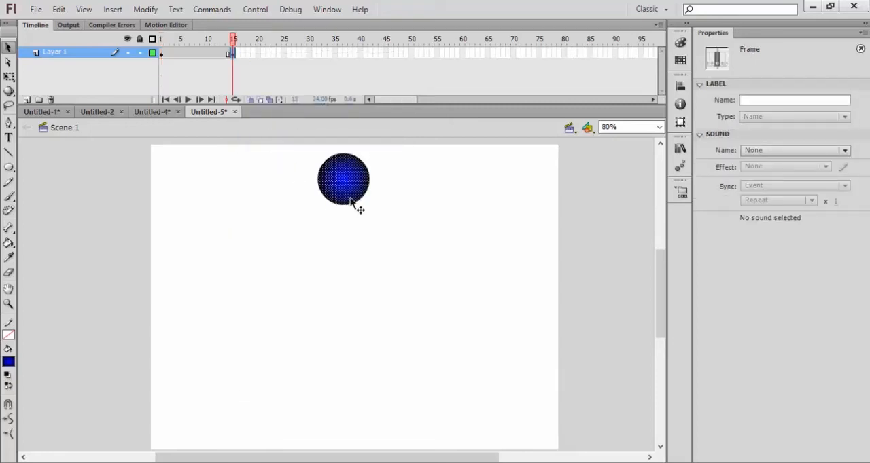
scroll(348, 202, "down", 1)
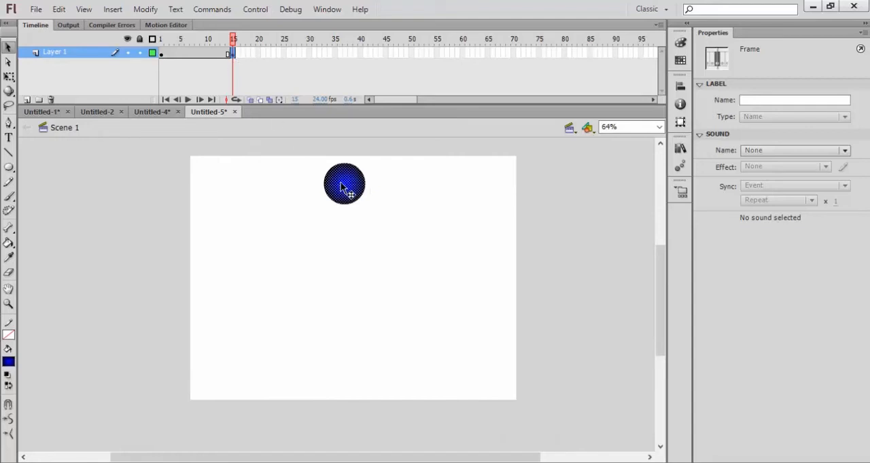
left_click_drag(343, 189, 347, 367)
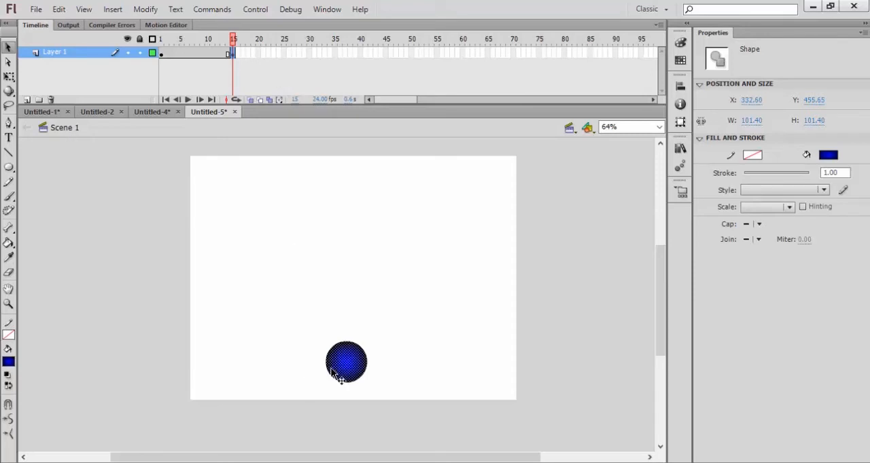
- Create a shape tween between frames 1 and 15 and preview it in a test movie
right_click(197, 55)
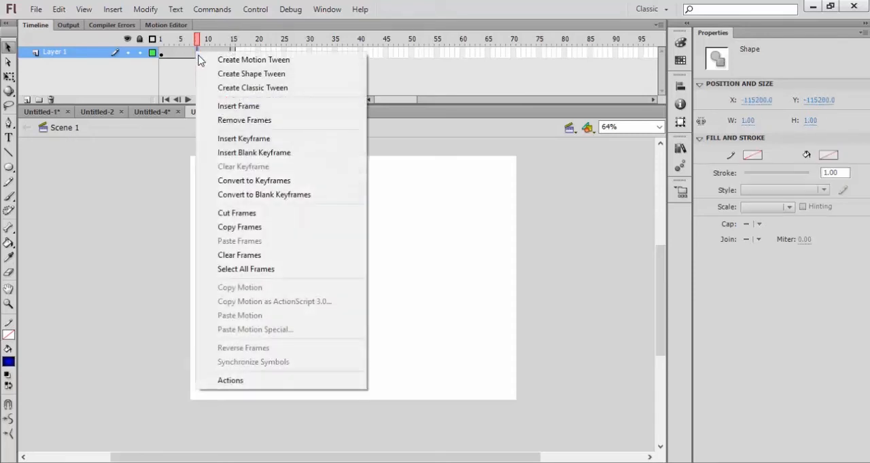
left_click(209, 73)
key("Return")
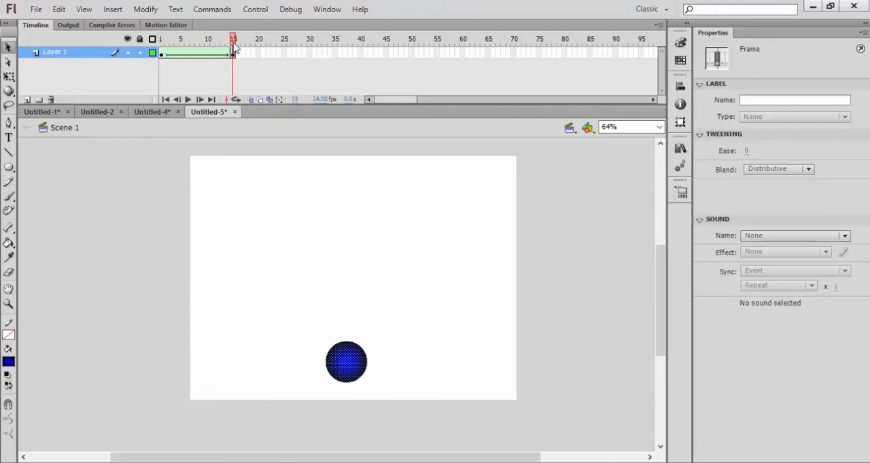
key("ctrl+Return")
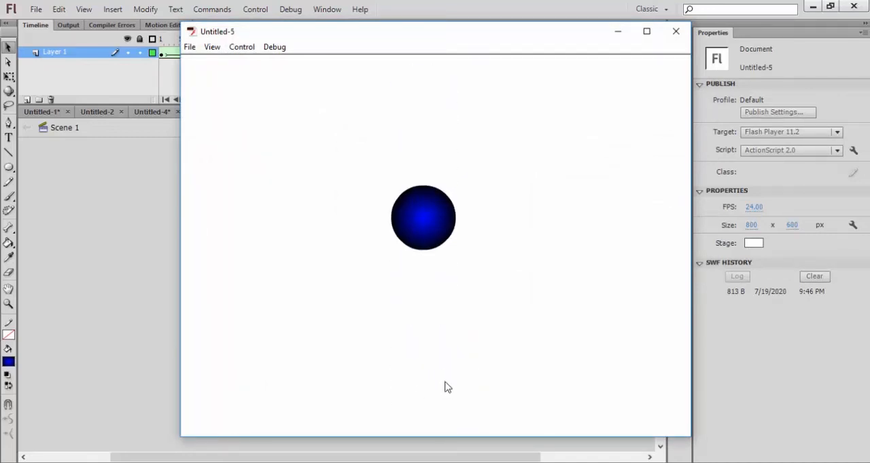
left_click(676, 36)
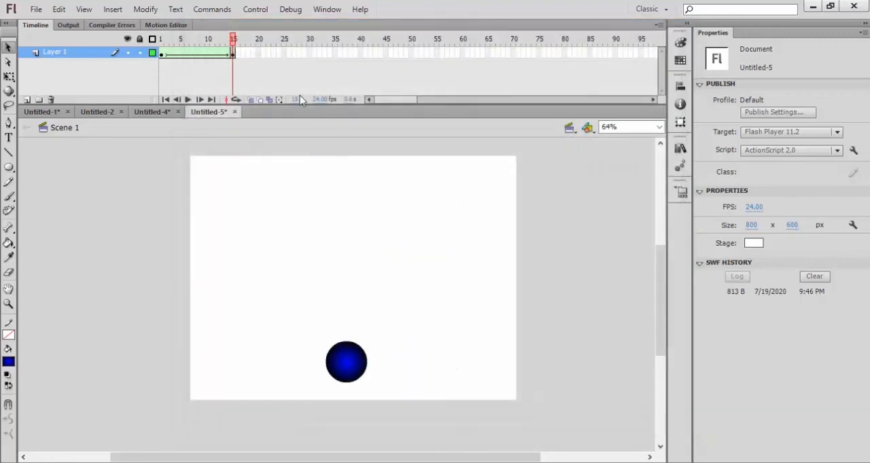
- Insert keyframes at frames 17 and 19 on Layer 1
left_click(243, 53)
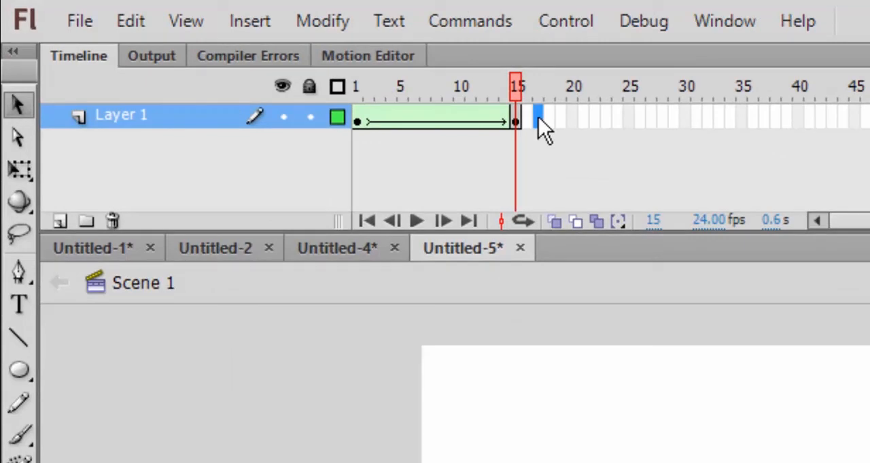
right_click(538, 118)
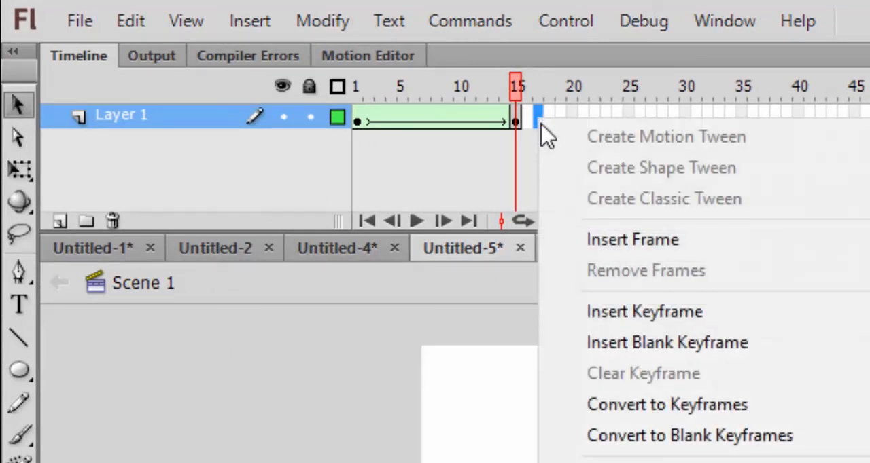
left_click(601, 313)
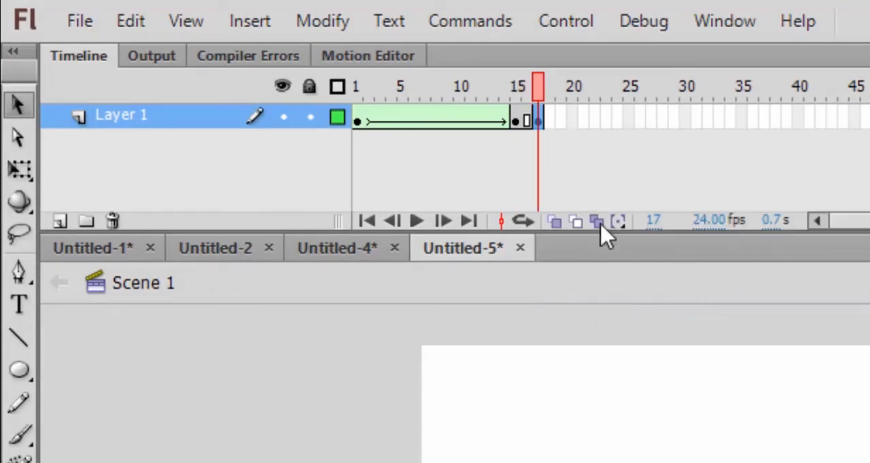
right_click(562, 122)
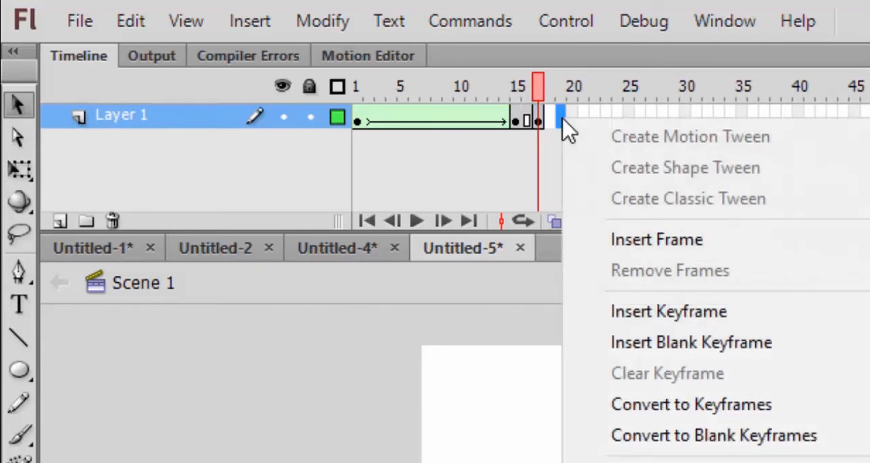
left_click(651, 312)
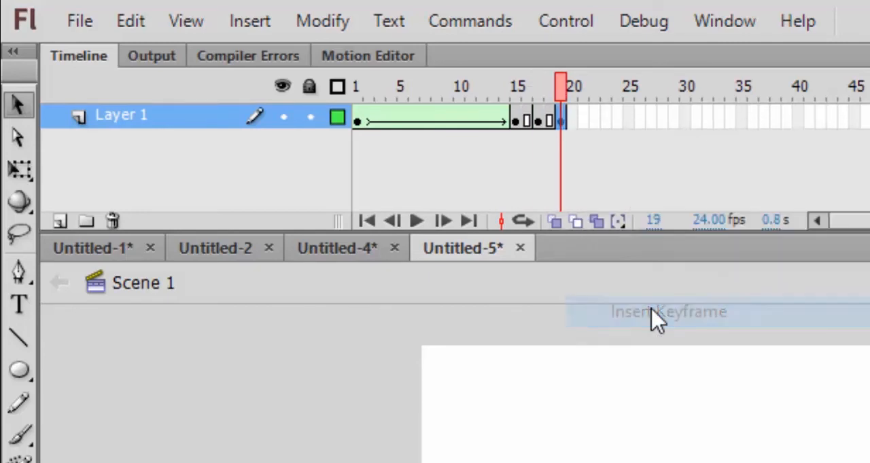
- With the Free Transform tool, squash the circle at frame 17 into a flat ellipse about 101 by 27 px
left_click(517, 117)
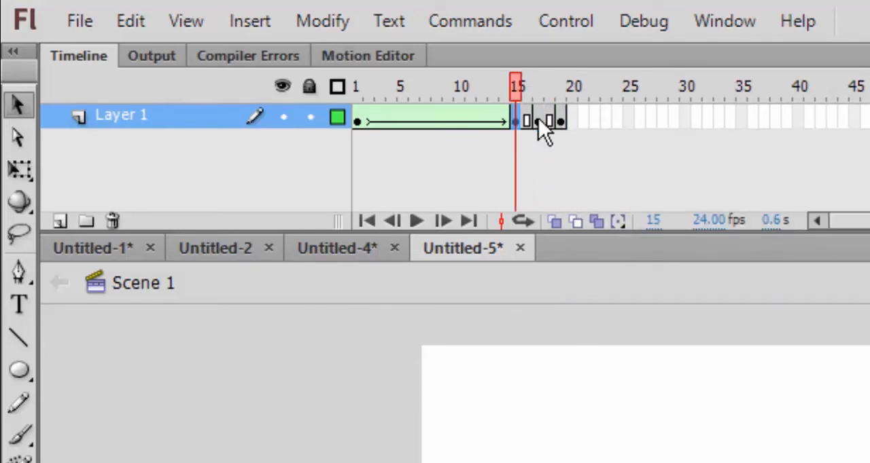
left_click(538, 118)
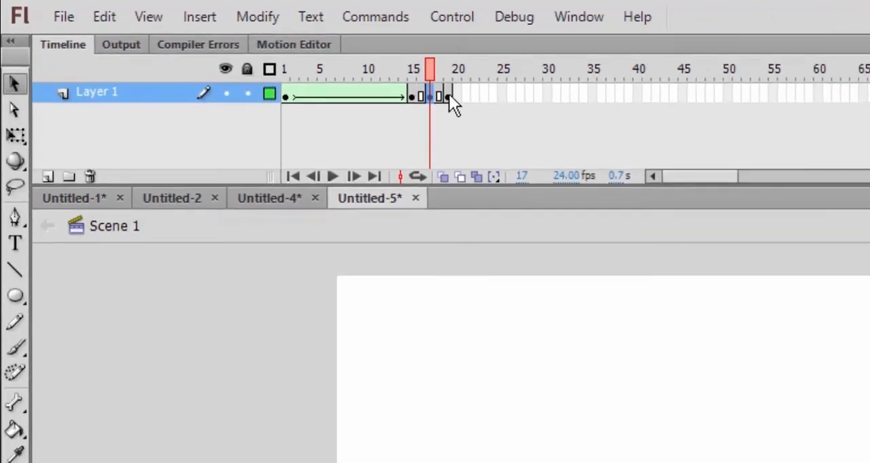
left_click(448, 94)
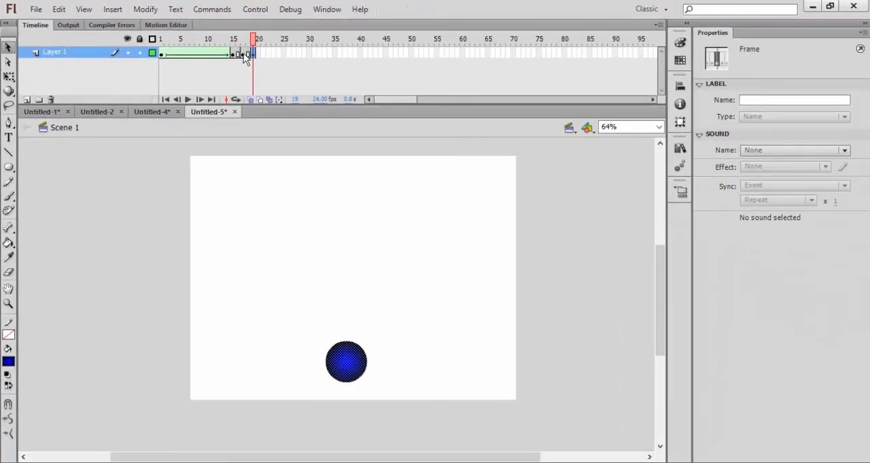
left_click(243, 54)
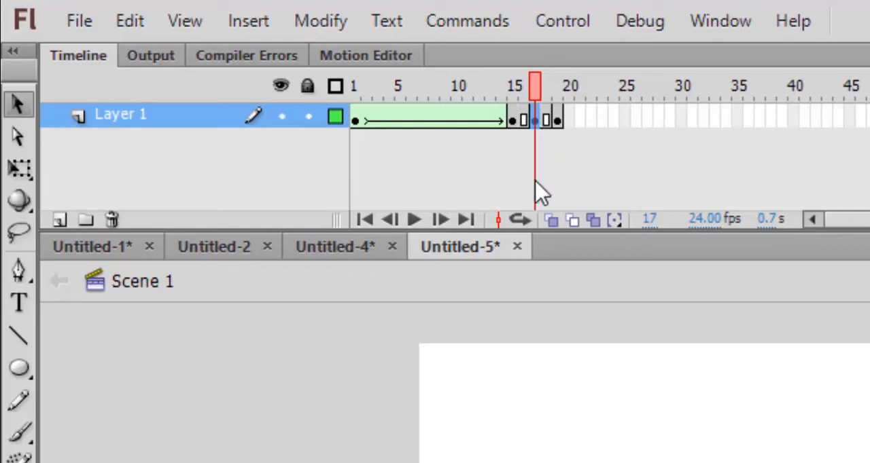
left_click(24, 171)
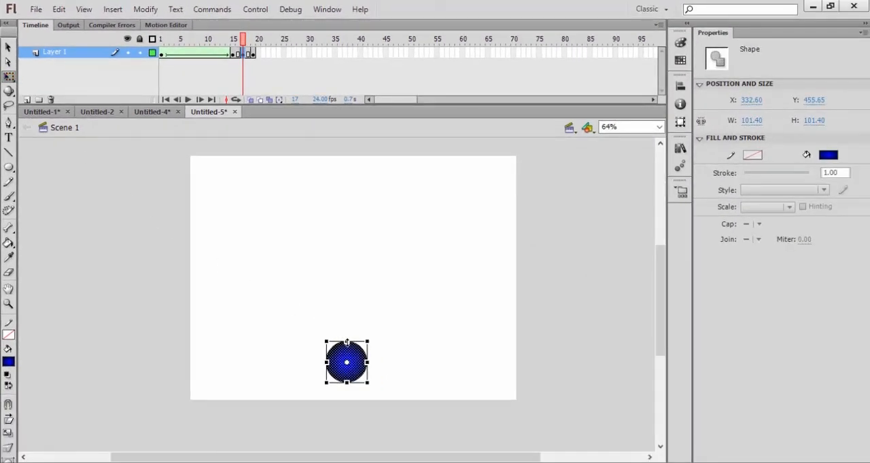
left_click(352, 397, "ctrl")
left_click_drag(337, 289, 342, 350)
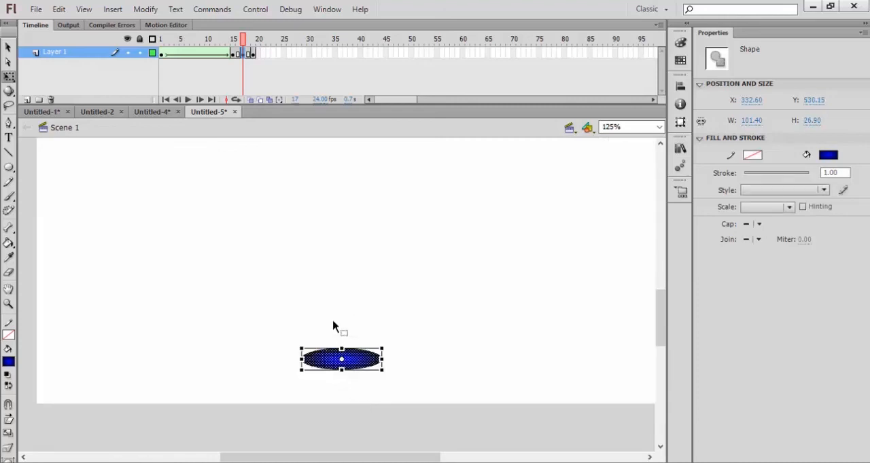
scroll(332, 326, "down", 4)
scroll(311, 242, "up", 1)
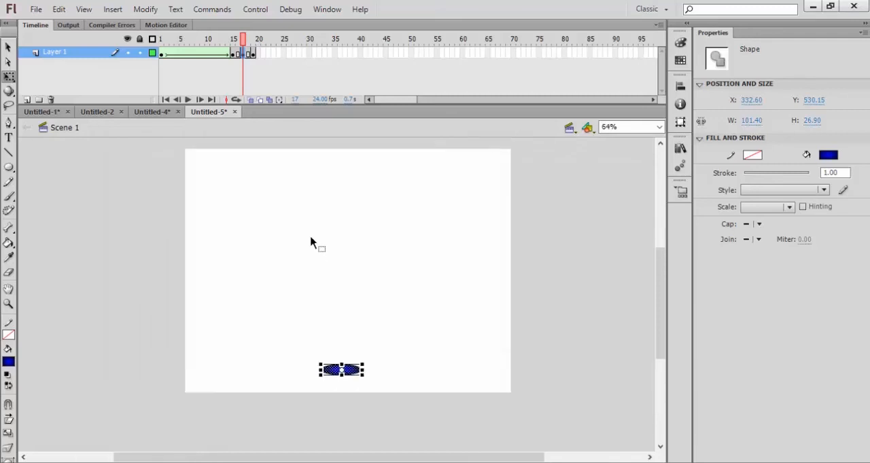
- Create shape tweens between frames 15 and 17 and between frames 17 and 19, then preview them in a test movie
left_click(235, 54)
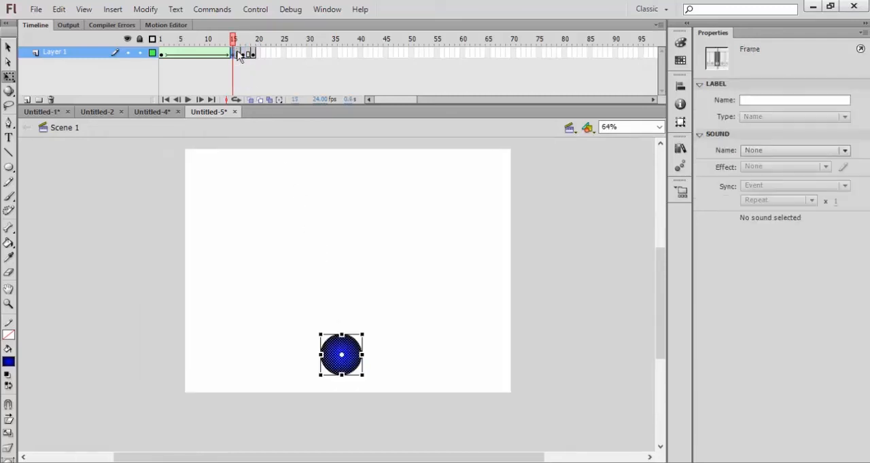
left_click(243, 54)
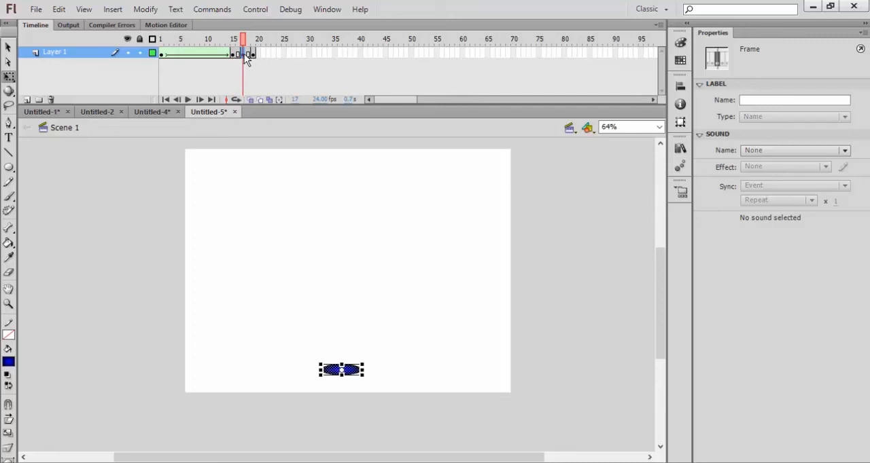
left_click(253, 54)
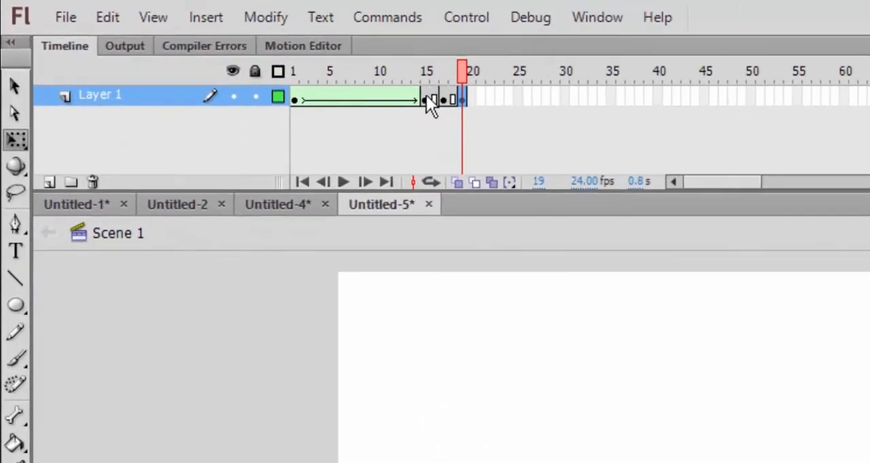
left_click(427, 99)
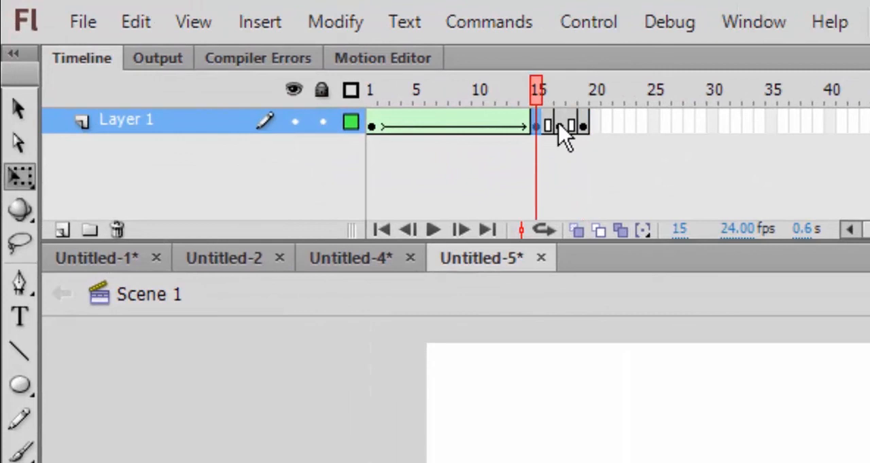
left_click(559, 125)
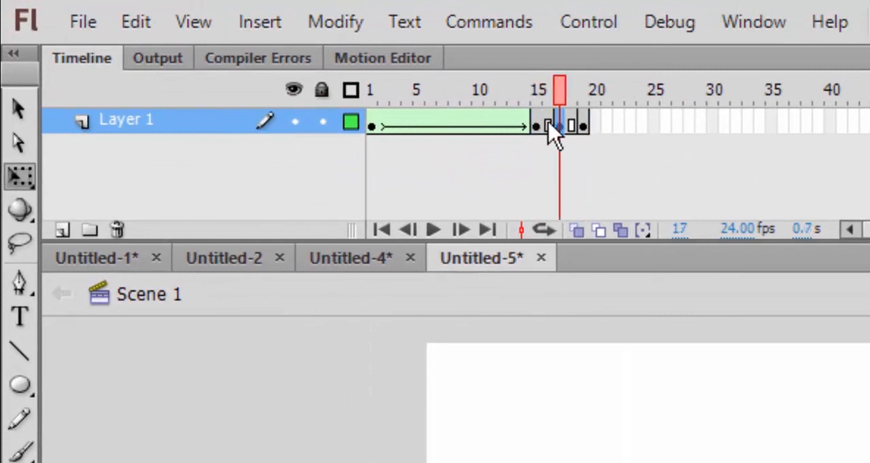
right_click(551, 130)
left_click(583, 173)
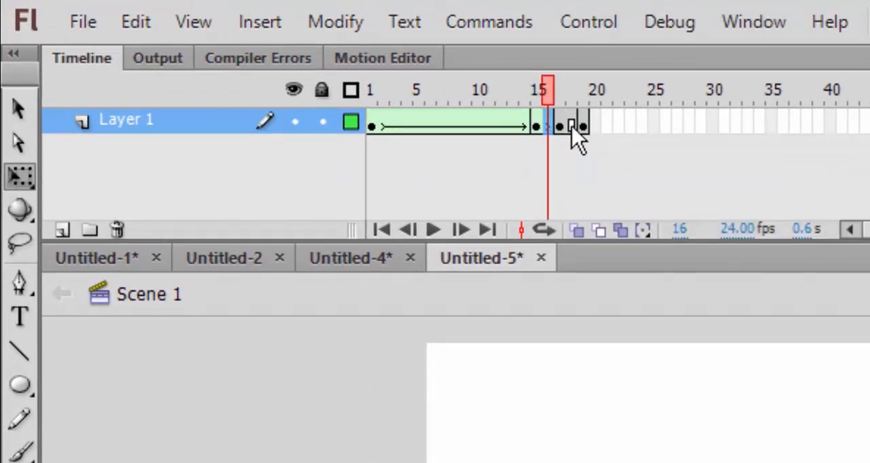
right_click(576, 130)
left_click(603, 171)
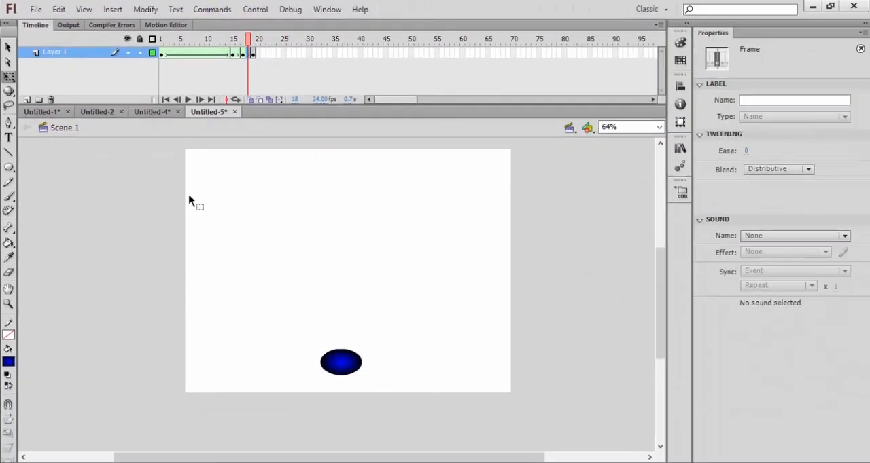
key("ctrl+Return")
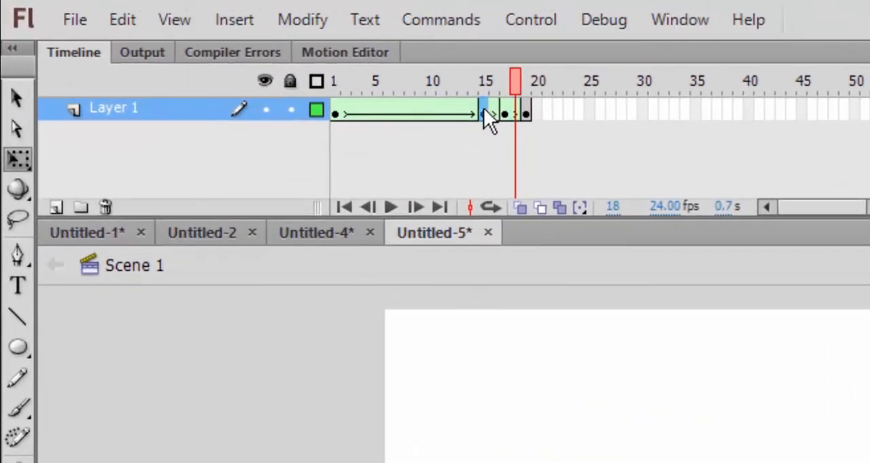
- Insert two frames into the first squash tween after frame 15 to slow it down
left_click(483, 109)
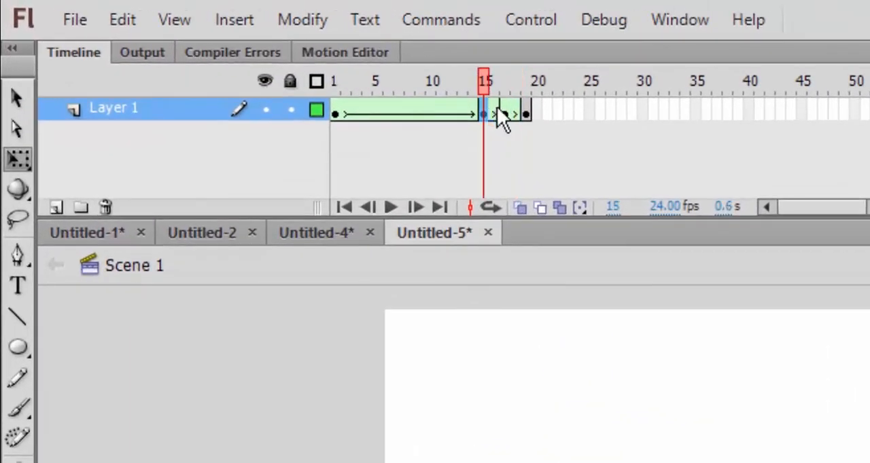
left_click(503, 109)
left_click(496, 110)
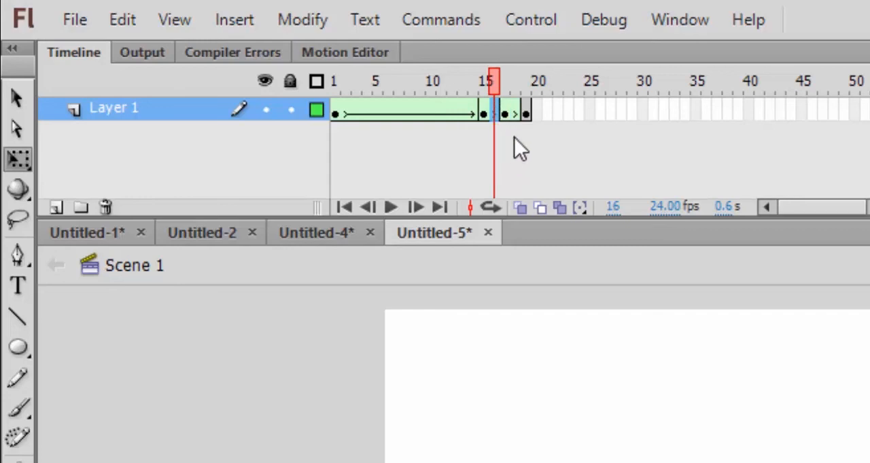
key("period")
left_click(494, 108)
mouse_move(489, 108)
left_mouse_down()
mouse_move(501, 108)
mouse_move(496, 103)
mouse_move(495, 123)
left_mouse_up()
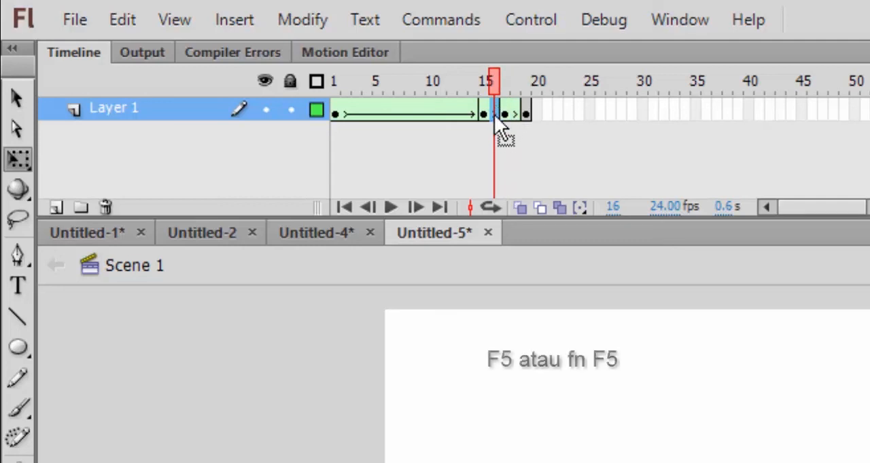
key("F5")
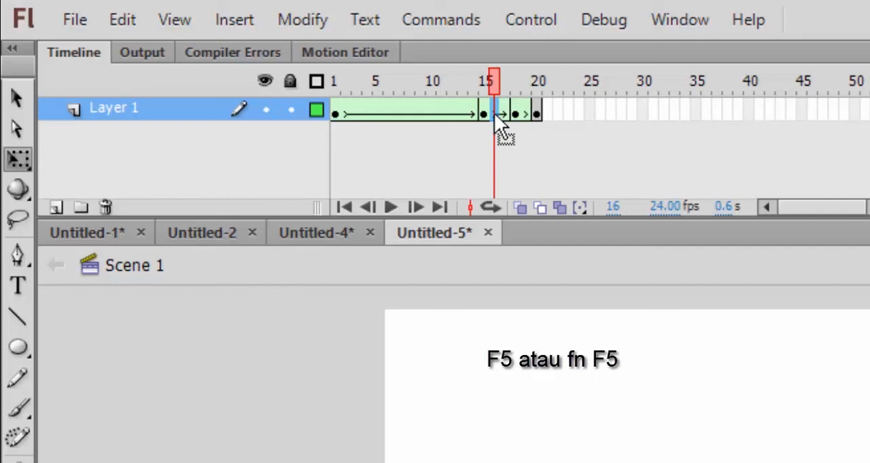
right_click(493, 107)
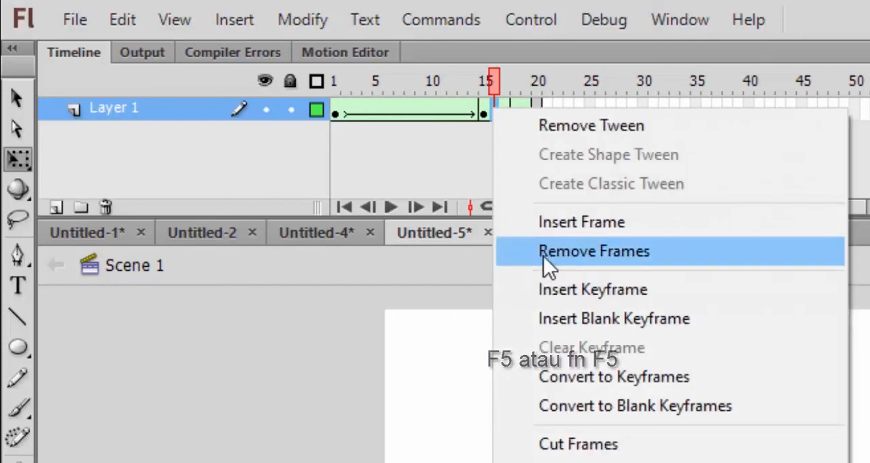
left_click(564, 224)
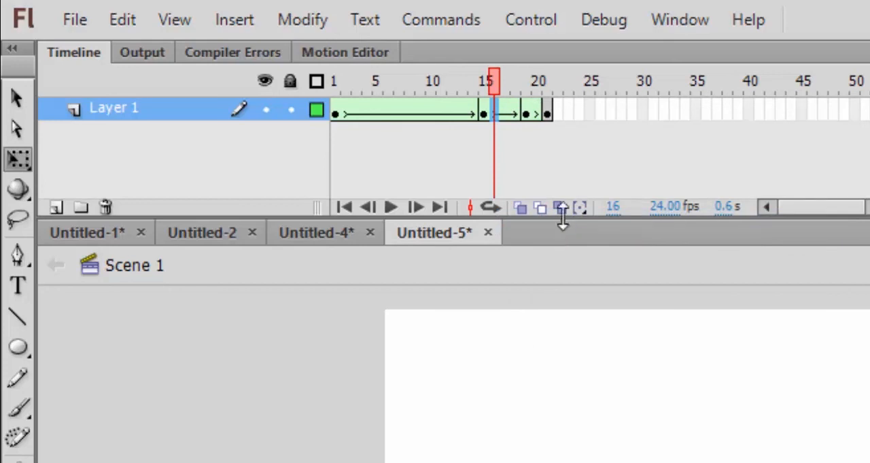
- Insert two frames into the tween after frame 19 and preview the animation in a test movie
left_click(537, 112)
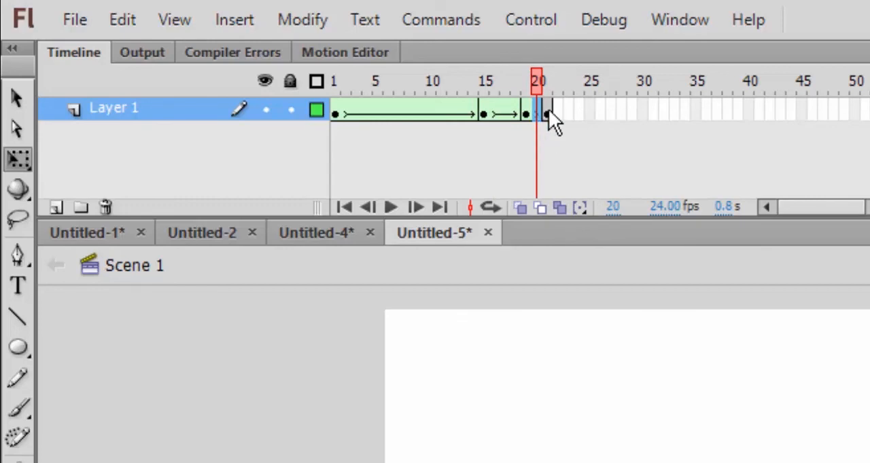
left_click_drag(543, 114, 538, 114)
right_click(535, 111)
left_click(571, 226)
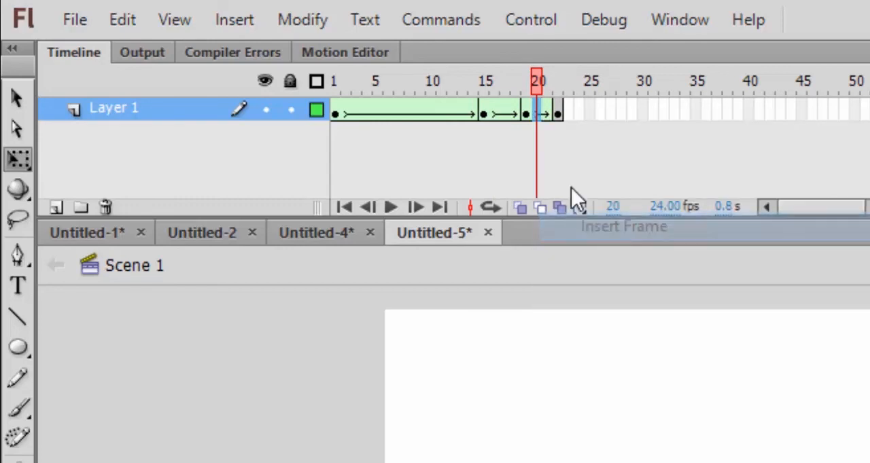
key("F5")
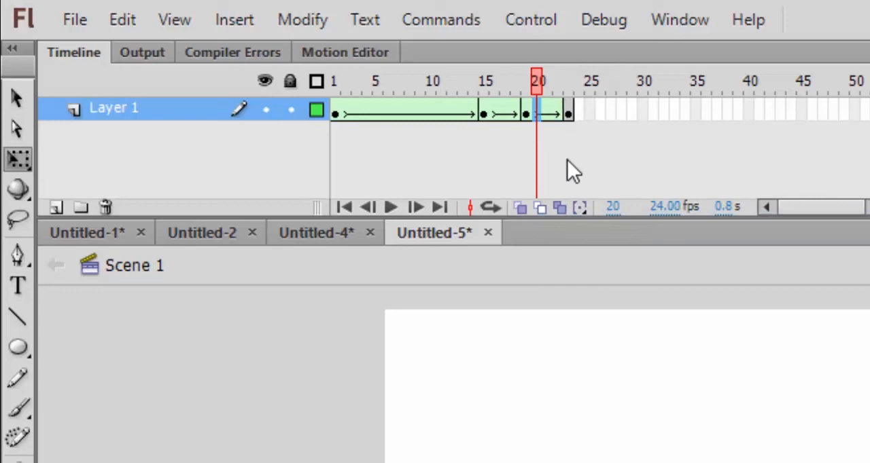
left_click(507, 108)
left_click(547, 110)
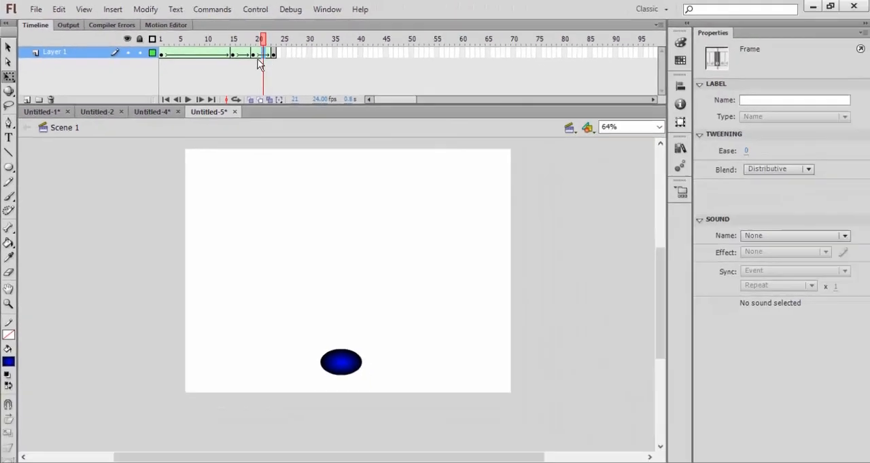
key("ctrl+Return")
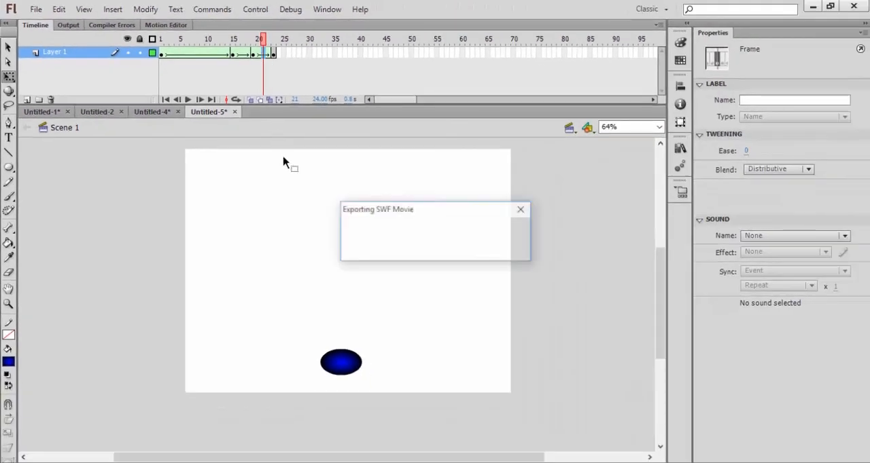